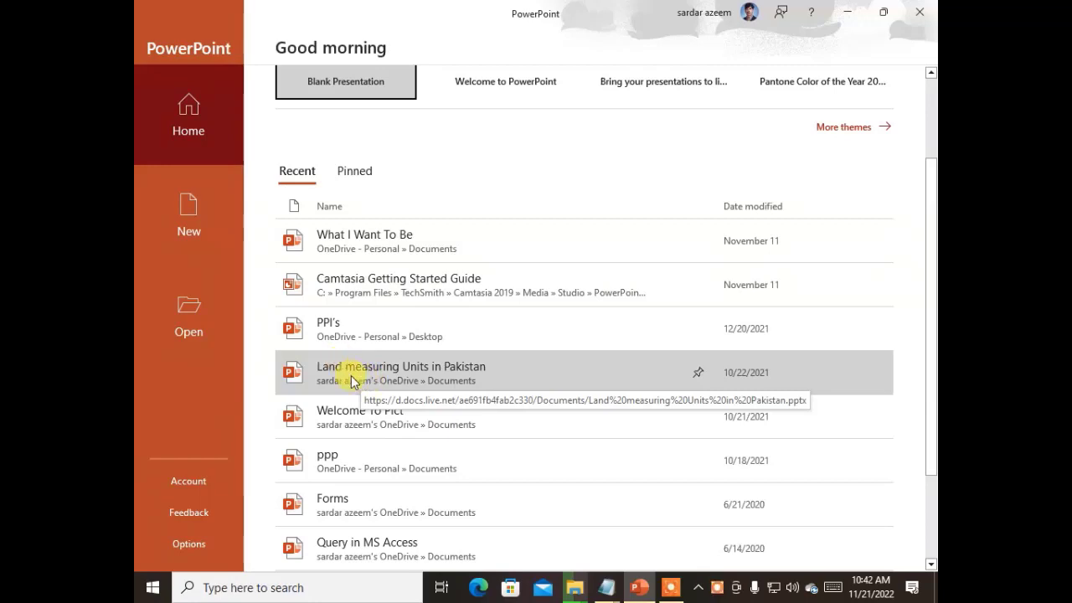
- Open the Land measuring Units in Pakistan presentation, stop the Camtasia add-in tip from reappearing, and dismiss the welcome dialog and licence notice
{"action": "left_click", "coordinate": [361, 371]}
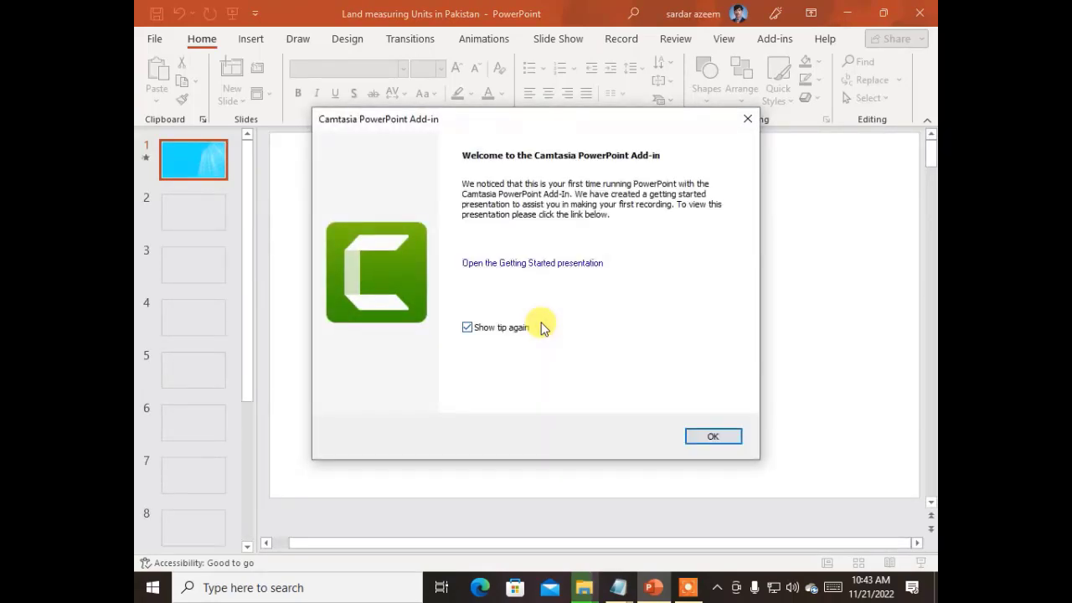
{"action": "left_click", "coordinate": [467, 327]}
{"action": "left_click", "coordinate": [713, 437]}
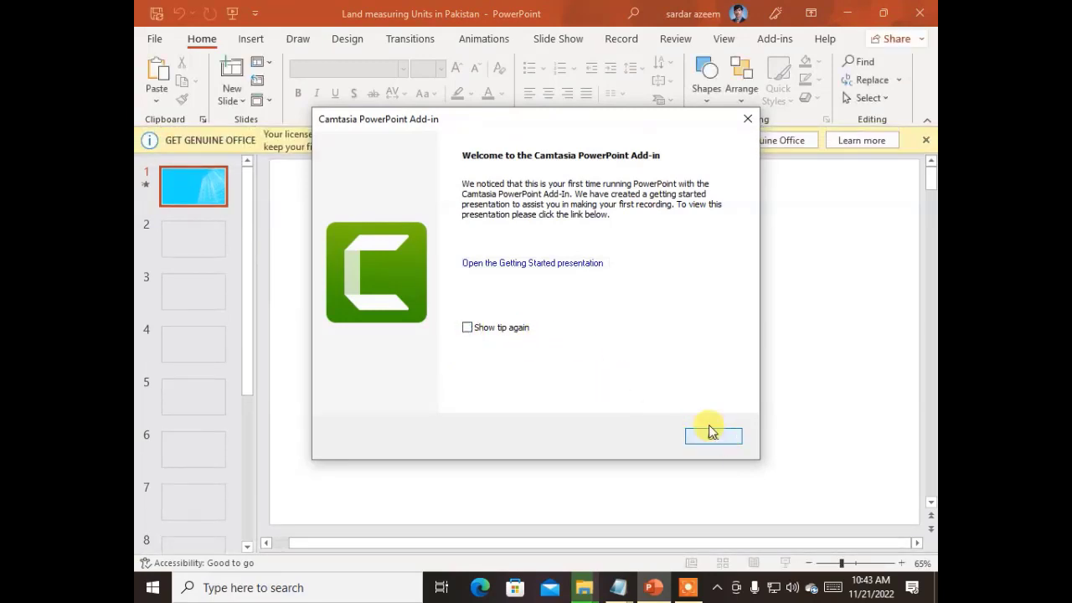
{"action": "left_click", "coordinate": [926, 141]}
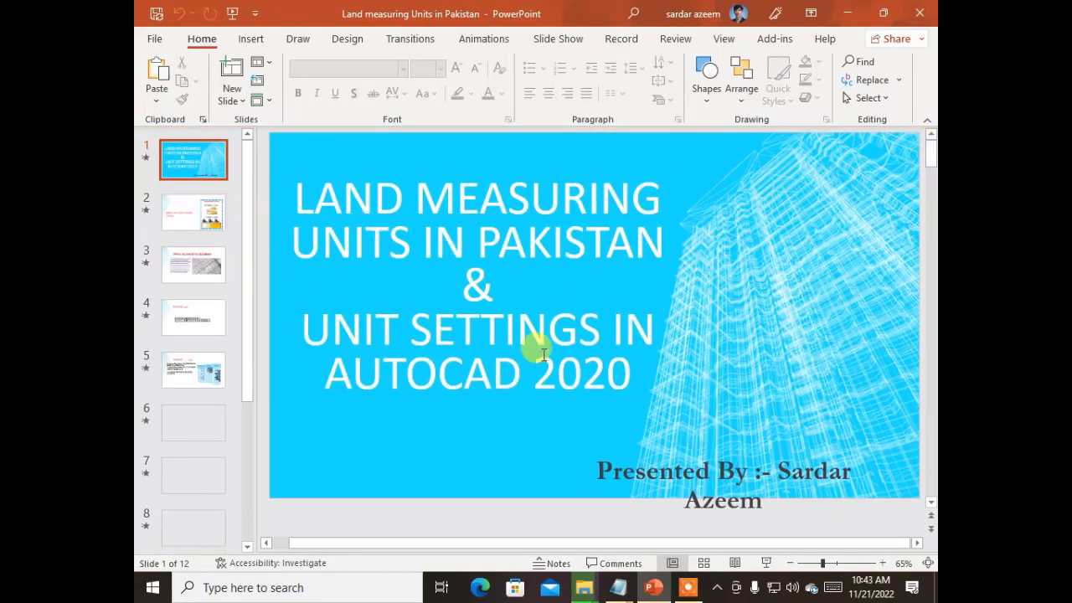
- Move the "Presented By" text box up so it fits fully inside the title slide
{"action": "left_click", "coordinate": [616, 471]}
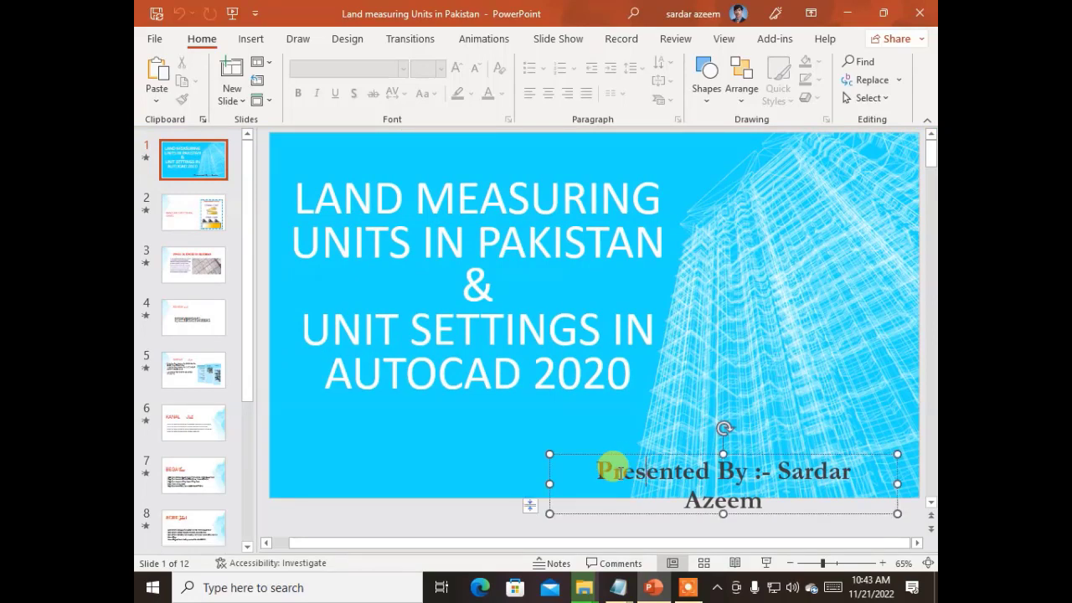
{"action": "left_click_drag", "start_coordinate": [631, 453], "coordinate": [645, 400]}
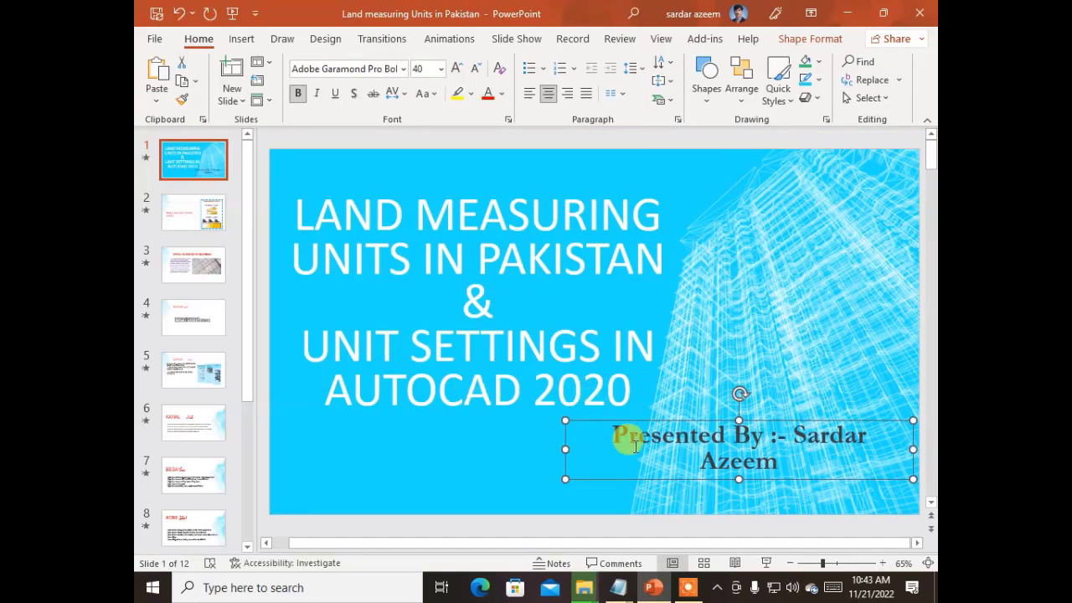
{"action": "left_click", "coordinate": [470, 408]}
{"action": "left_click", "coordinate": [675, 435]}
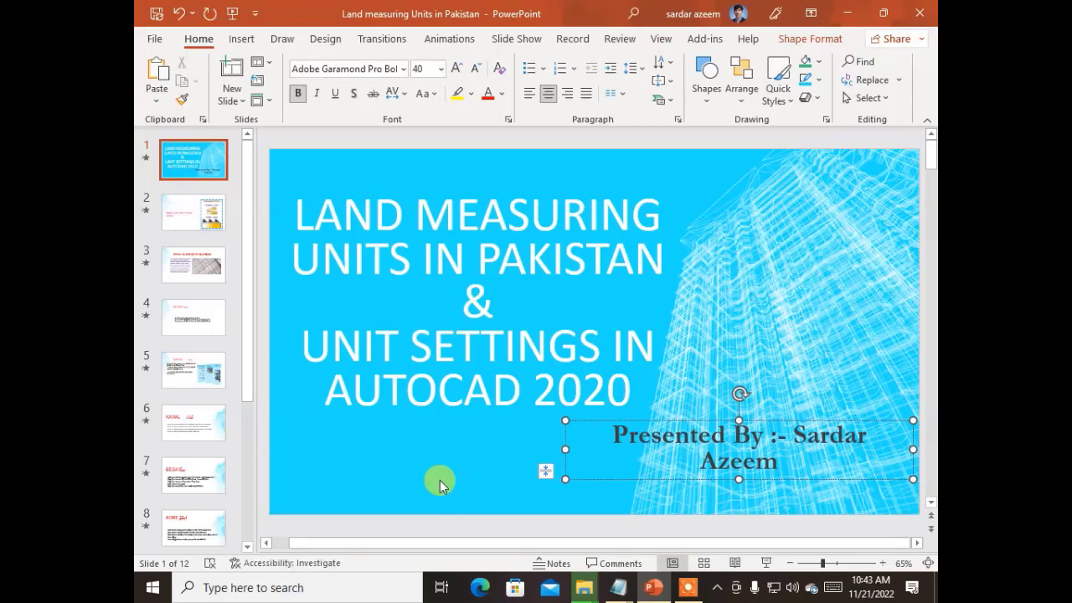
- Review slides 2 to 7, from Basic Architectural Units through Khasra Number, Karam, Marla and Kanal to Bega
{"action": "left_click", "coordinate": [210, 223]}
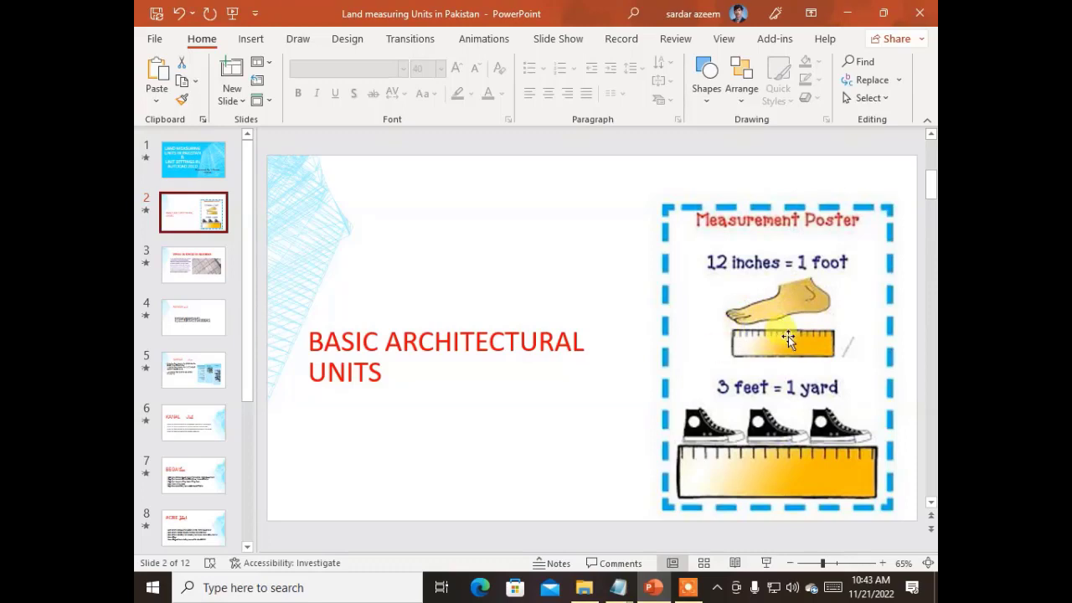
{"action": "left_click", "coordinate": [340, 342]}
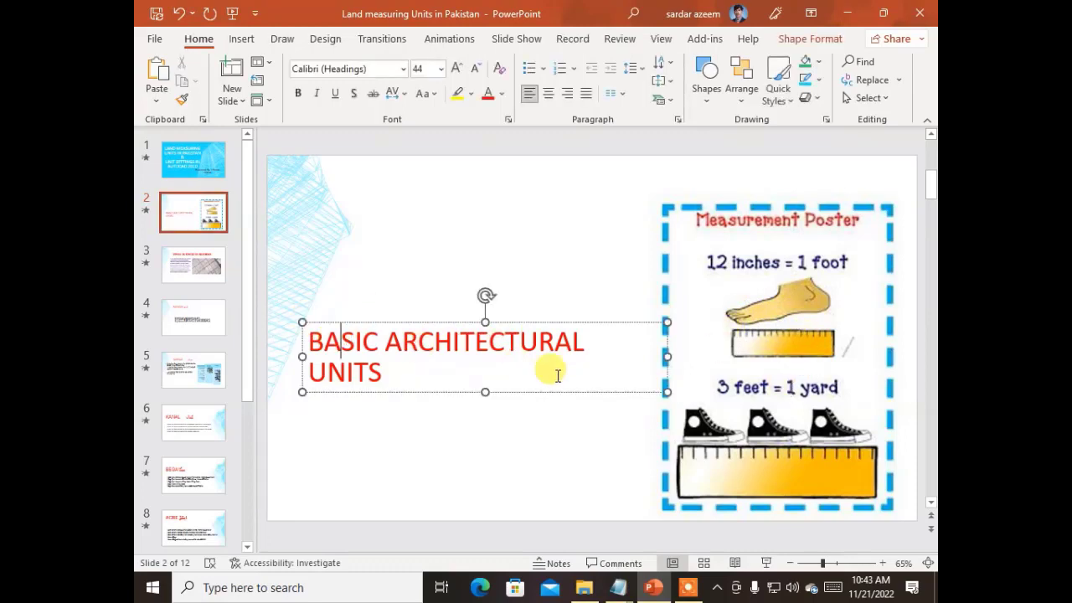
{"action": "left_click", "coordinate": [680, 335]}
{"action": "left_click", "coordinate": [178, 270]}
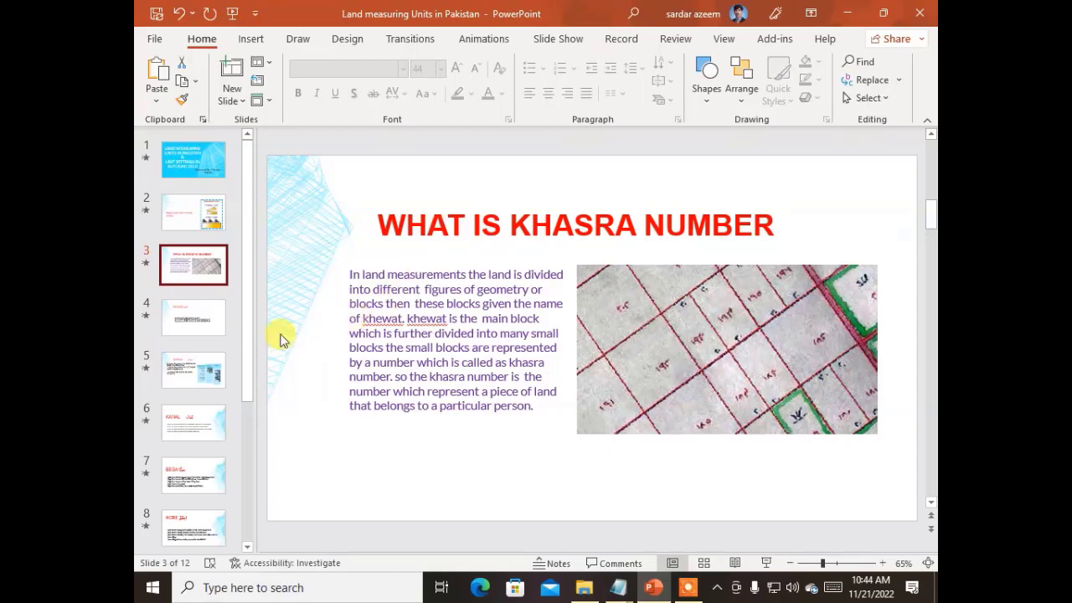
{"action": "left_click", "coordinate": [206, 317]}
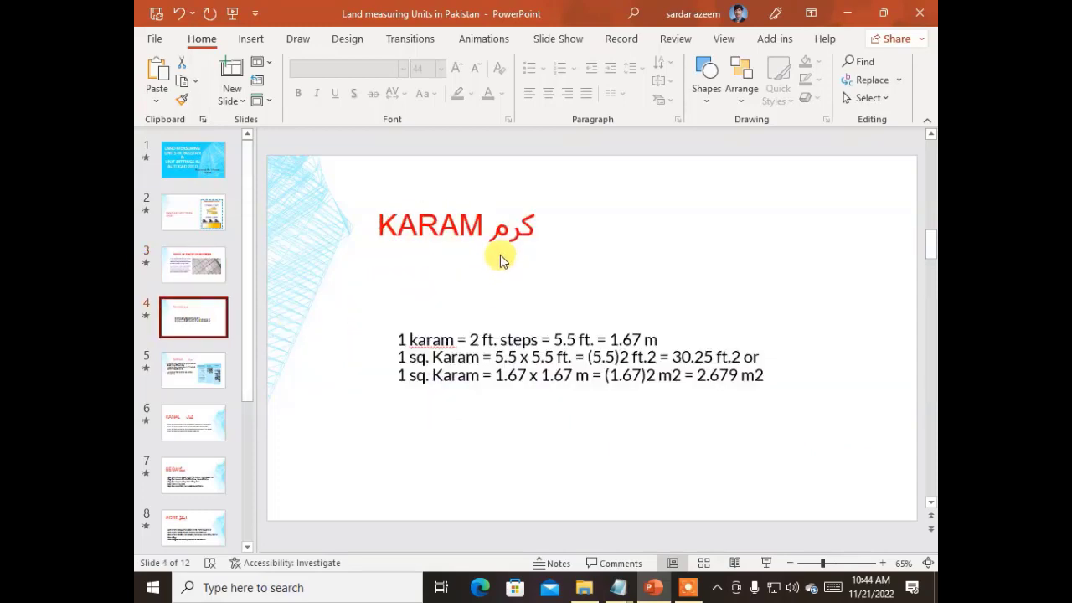
{"action": "left_click", "coordinate": [170, 367]}
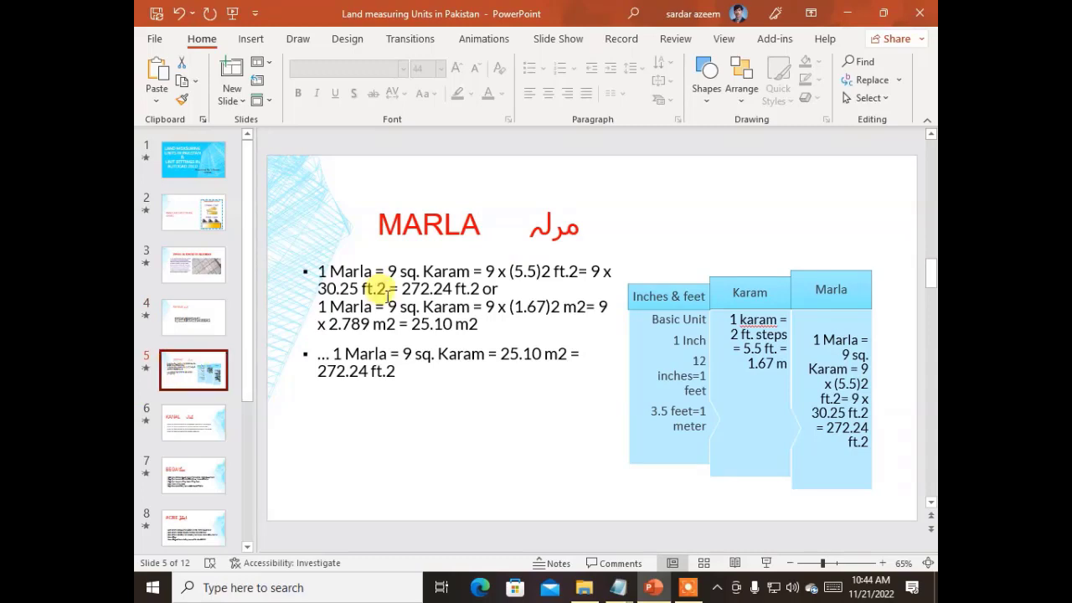
{"action": "left_click", "coordinate": [177, 431]}
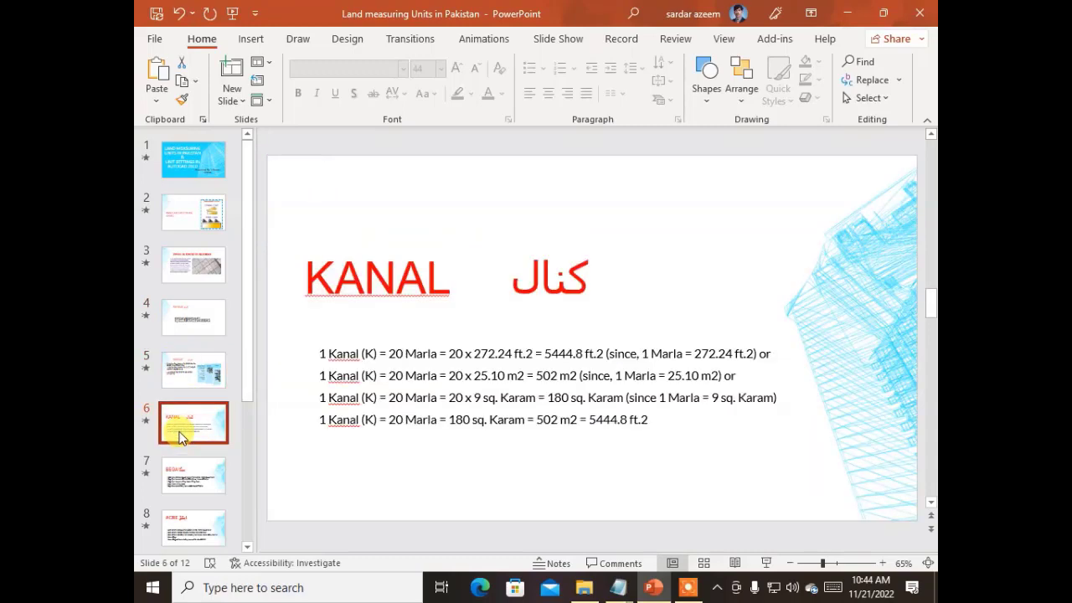
{"action": "left_click", "coordinate": [184, 482]}
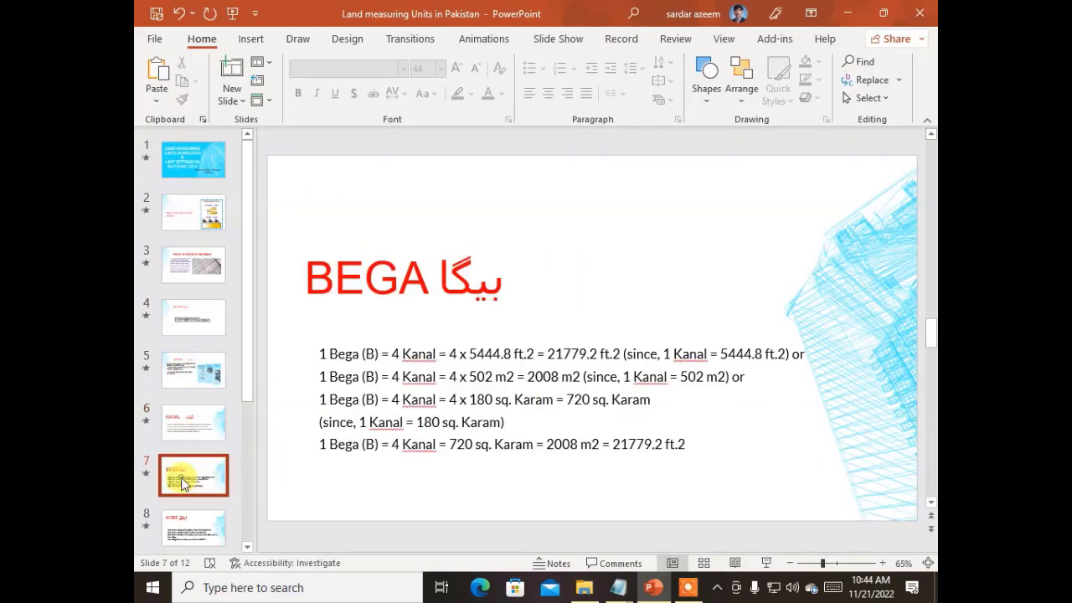
- Review slides 8 to 12, covering Acre, Hectare, Lat and Square, the plot size drawings and the Marla conversion table
{"action": "scroll", "coordinate": [183, 478], "scroll_direction": "down", "scroll_amount": 1}
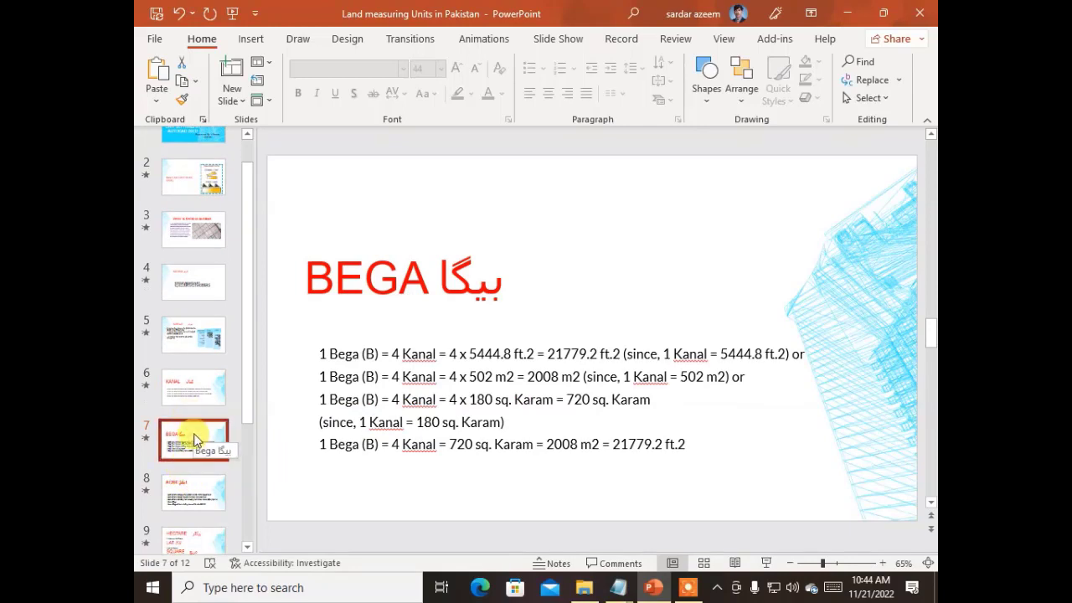
{"action": "left_click", "coordinate": [188, 490]}
{"action": "scroll", "coordinate": [192, 480], "scroll_direction": "down", "scroll_amount": 1}
{"action": "left_click", "coordinate": [190, 477]}
{"action": "scroll", "coordinate": [193, 473], "scroll_direction": "down", "scroll_amount": 1}
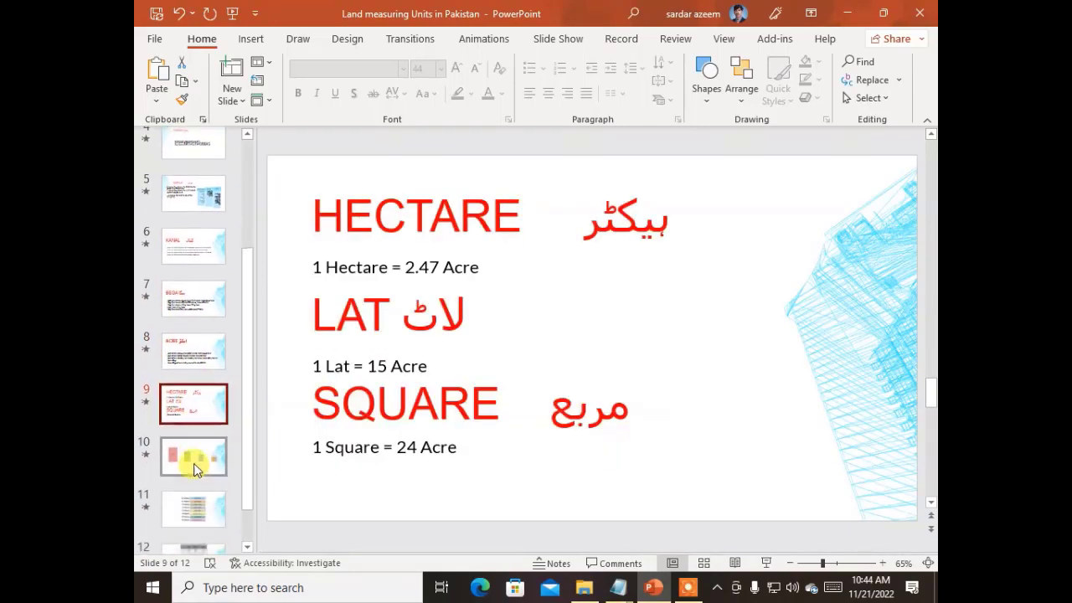
{"action": "left_click", "coordinate": [195, 456]}
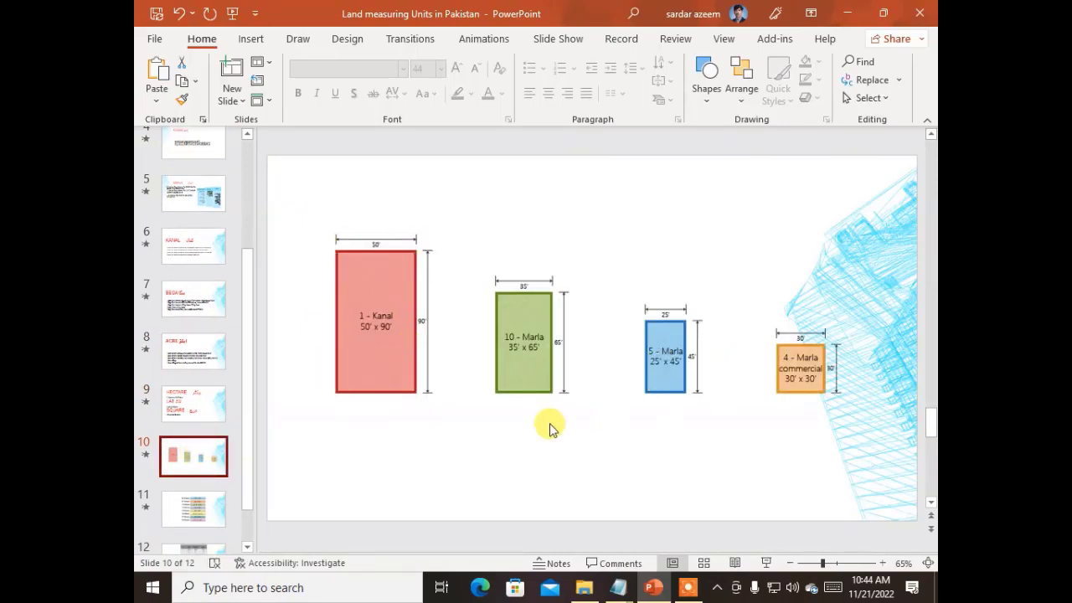
{"action": "scroll", "coordinate": [462, 424], "scroll_direction": "down", "scroll_amount": 2}
{"action": "left_click", "coordinate": [194, 419]}
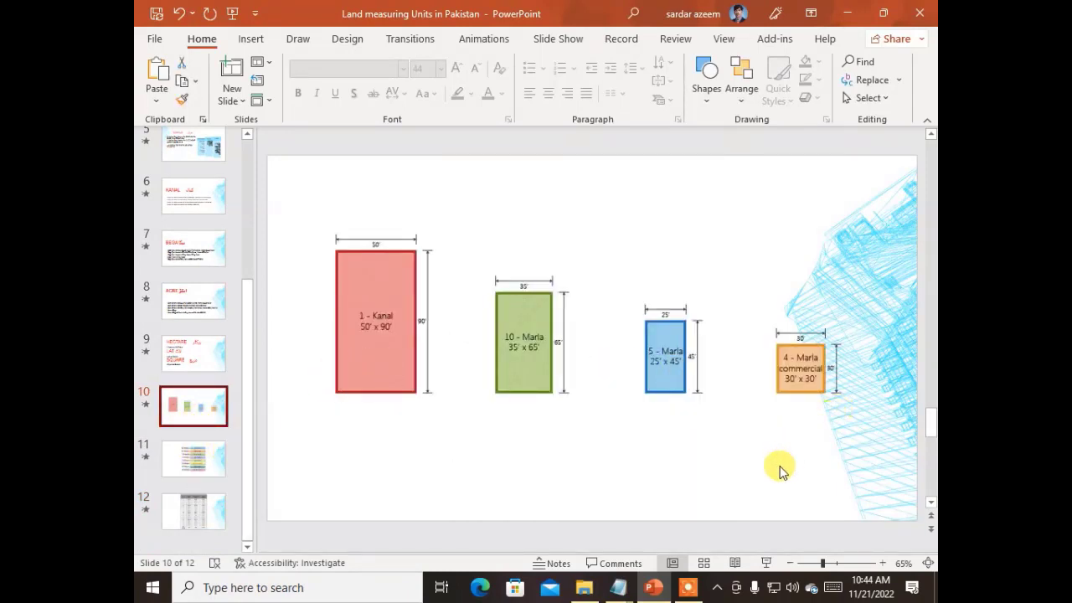
{"action": "left_click", "coordinate": [179, 459]}
{"action": "left_click", "coordinate": [195, 510]}
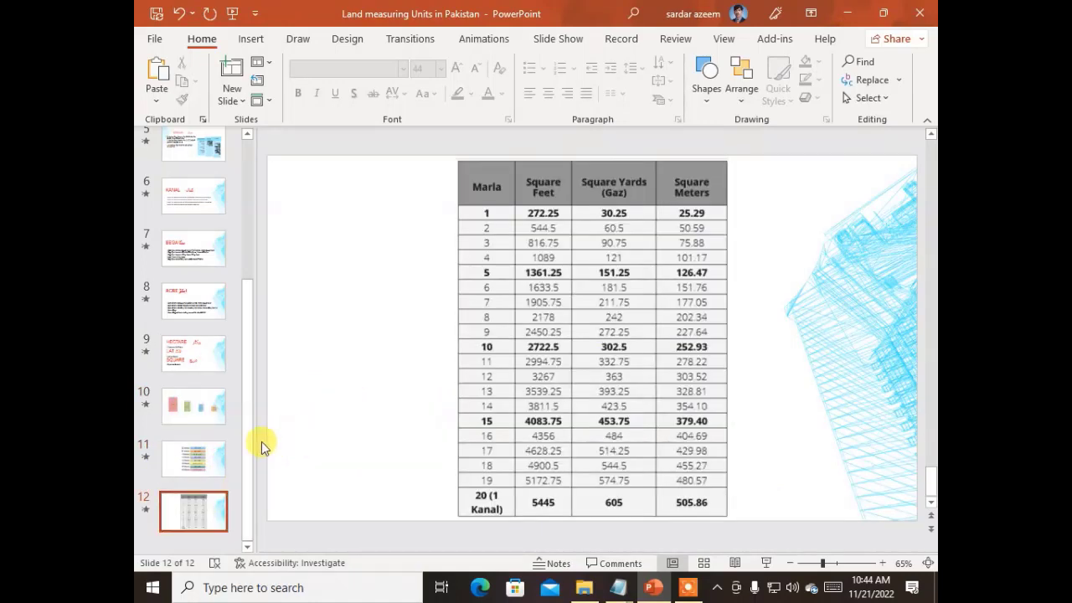
- Go back to the Acre slide, look through the slide thumbnails and return to the title slide
{"action": "left_click", "coordinate": [193, 300]}
{"action": "scroll", "coordinate": [210, 360], "scroll_direction": "up", "scroll_amount": 2}
{"action": "scroll", "coordinate": [205, 335], "scroll_direction": "up", "scroll_amount": 2}
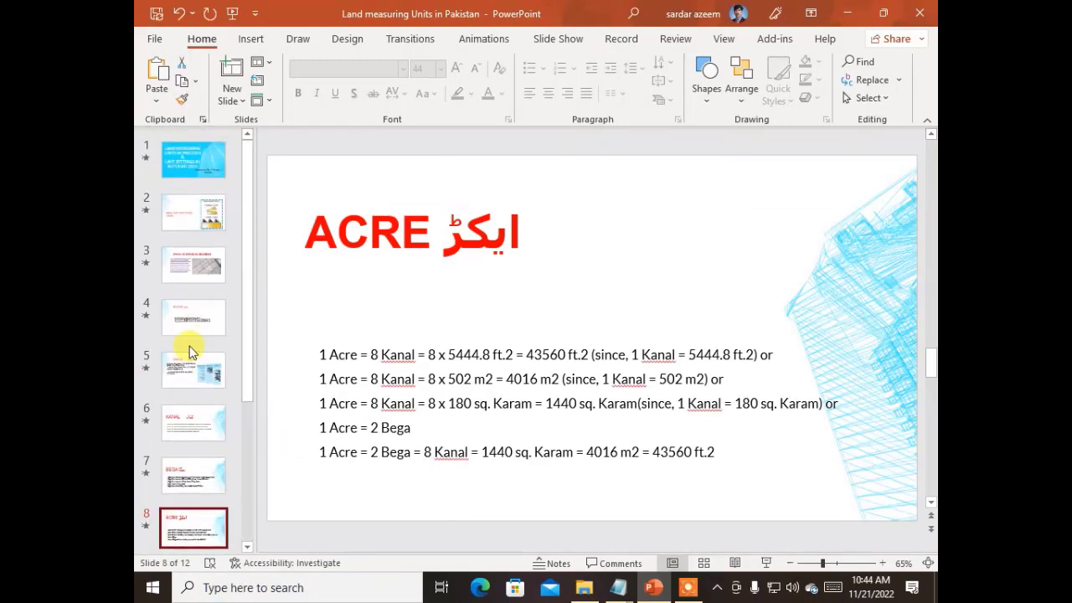
{"action": "scroll", "coordinate": [187, 338], "scroll_direction": "down", "scroll_amount": 4}
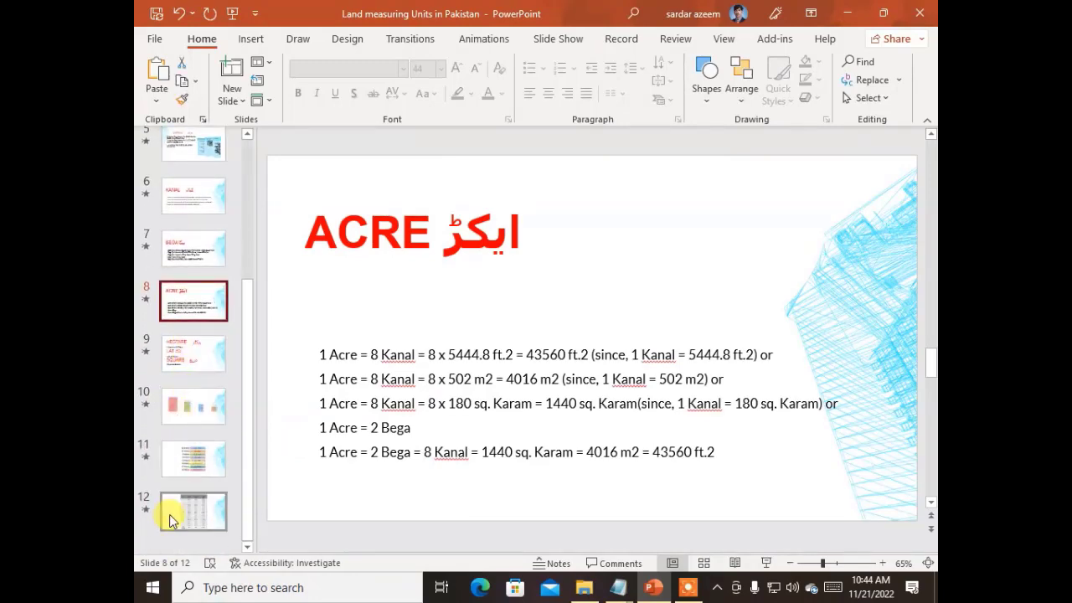
{"action": "scroll", "coordinate": [177, 511], "scroll_direction": "up", "scroll_amount": 5}
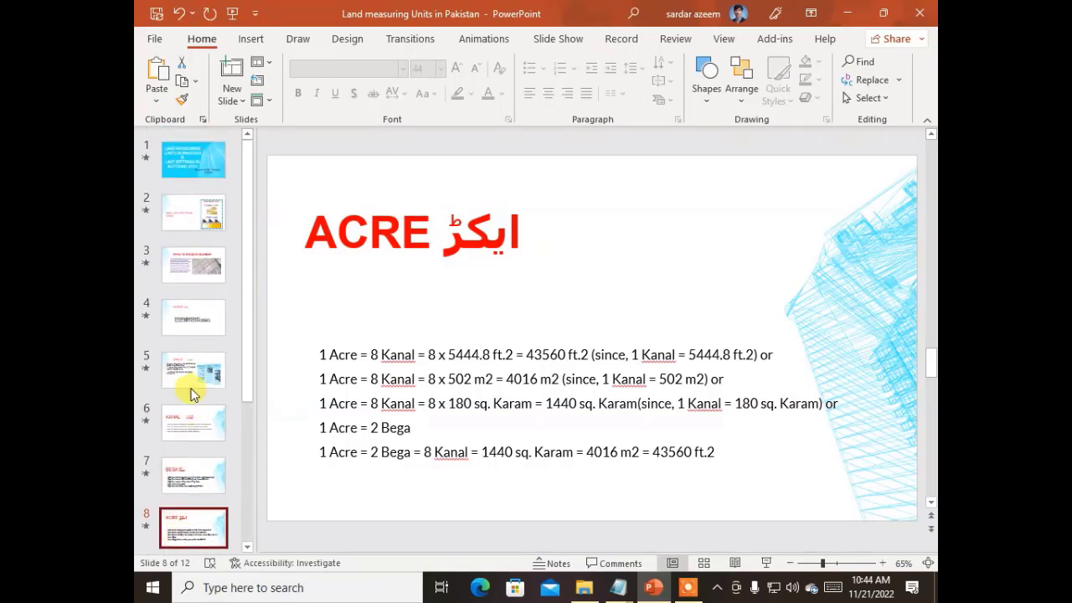
{"action": "left_click", "coordinate": [196, 150]}
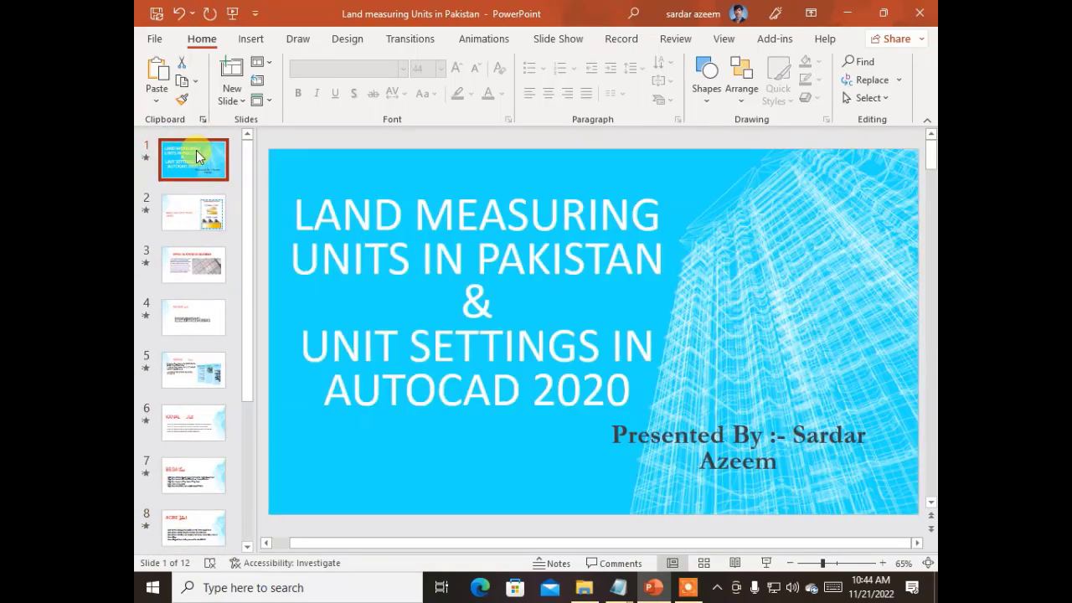
- Present the slide show from the title slide, play its animations, advance to Basic Architectural Units and end the show
{"action": "left_click", "coordinate": [757, 562]}
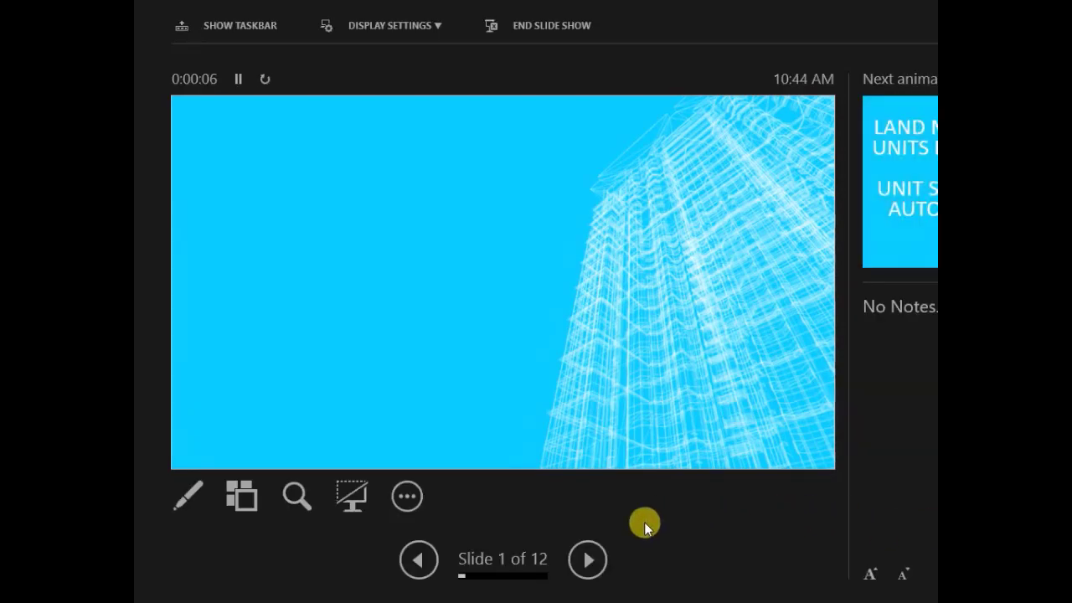
{"action": "left_click", "coordinate": [588, 559]}
{"action": "left_click", "coordinate": [589, 559]}
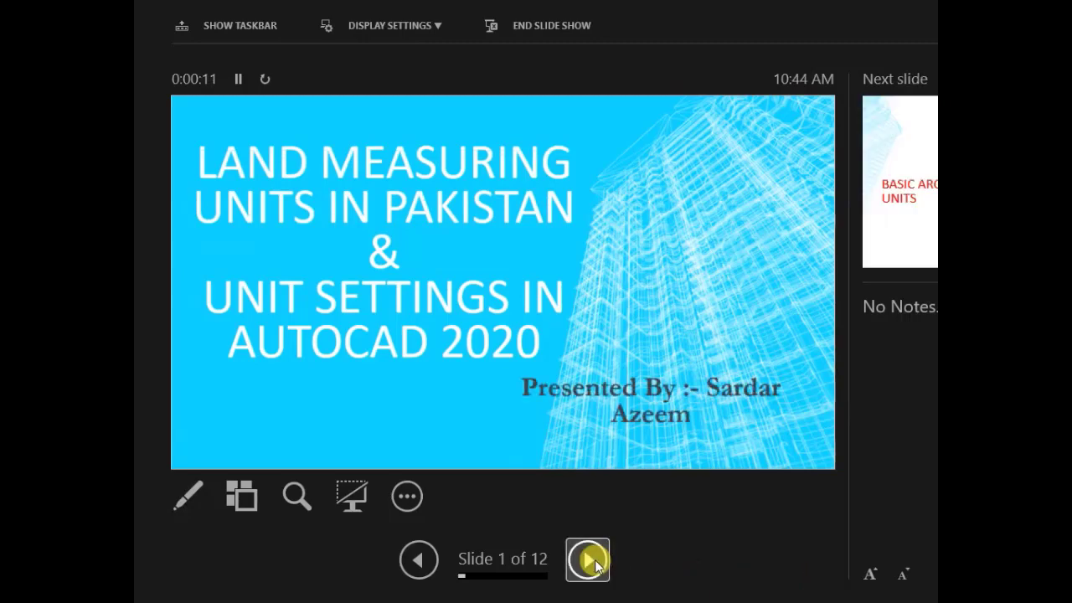
{"action": "left_click", "coordinate": [590, 560]}
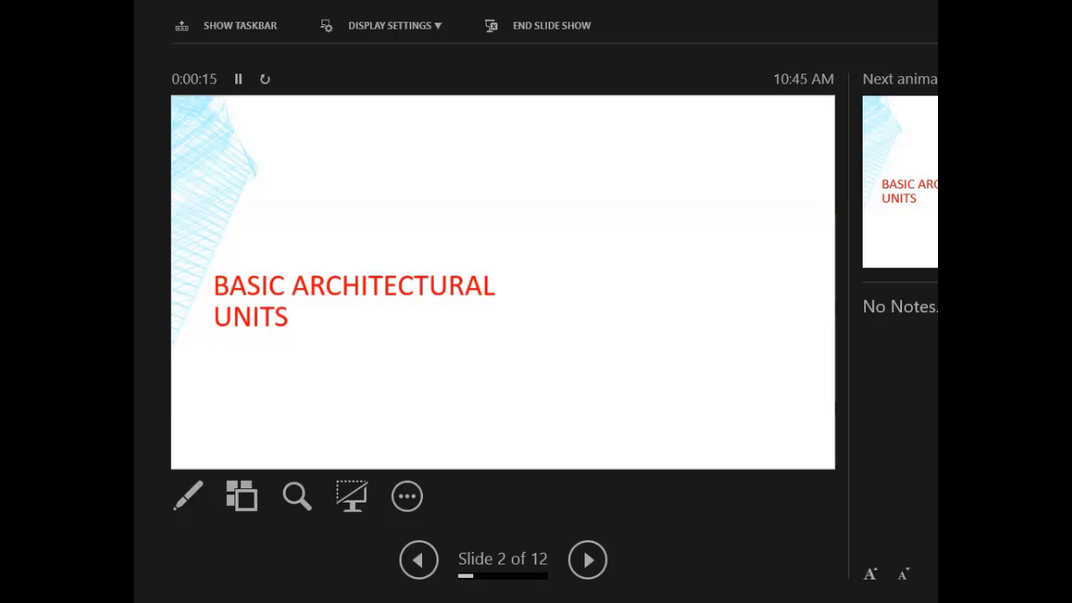
{"action": "left_click", "coordinate": [515, 28]}
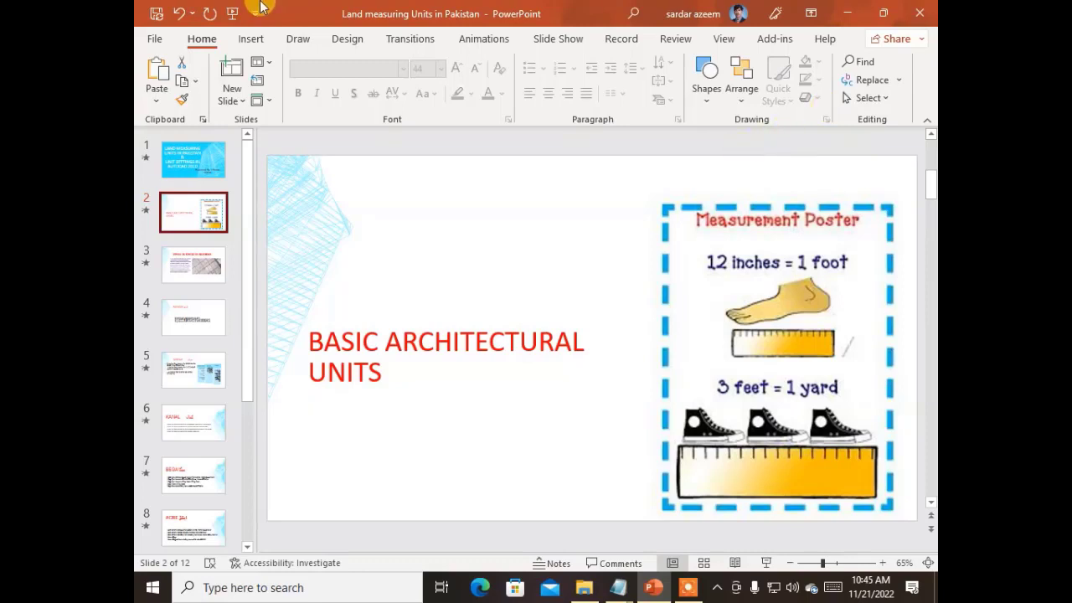
- Close the land measuring presentation without saving and open the recent What I Want To Be presentation
{"action": "left_click", "coordinate": [156, 42]}
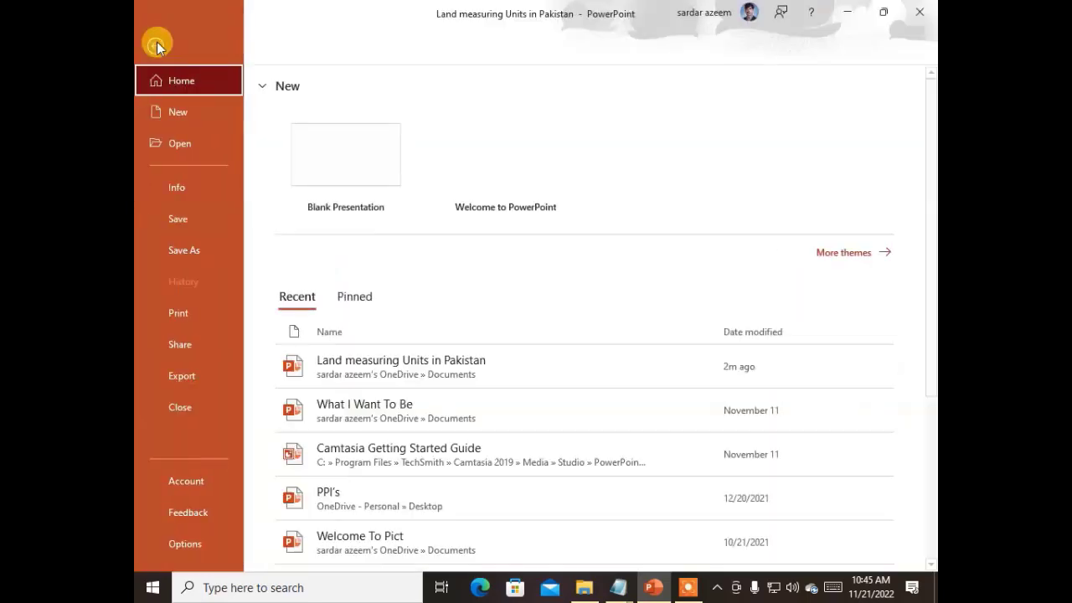
{"action": "left_click", "coordinate": [179, 410]}
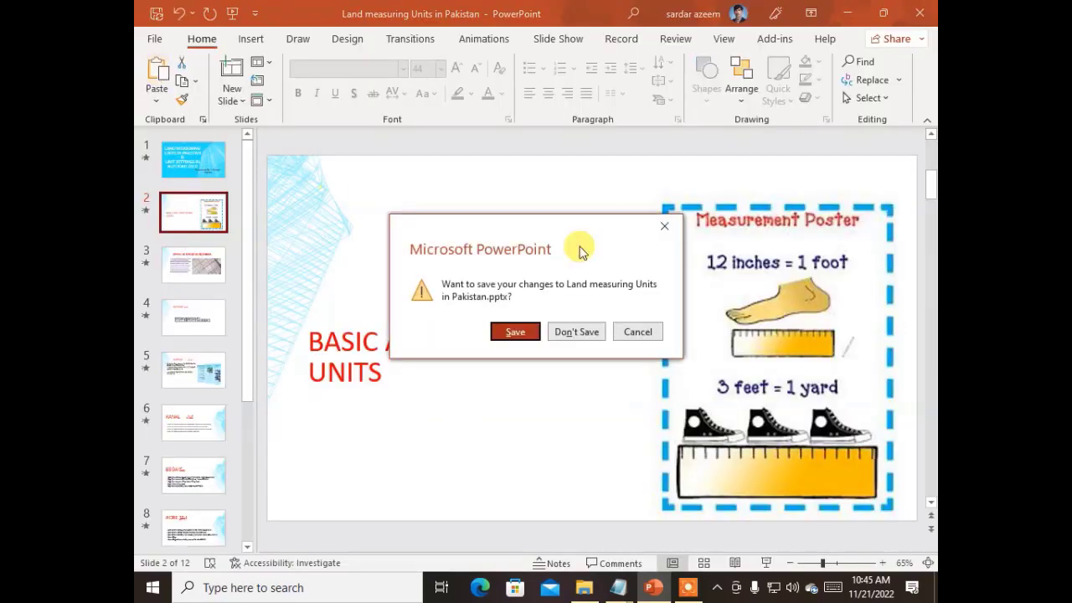
{"action": "left_click", "coordinate": [577, 332]}
{"action": "left_click", "coordinate": [148, 39]}
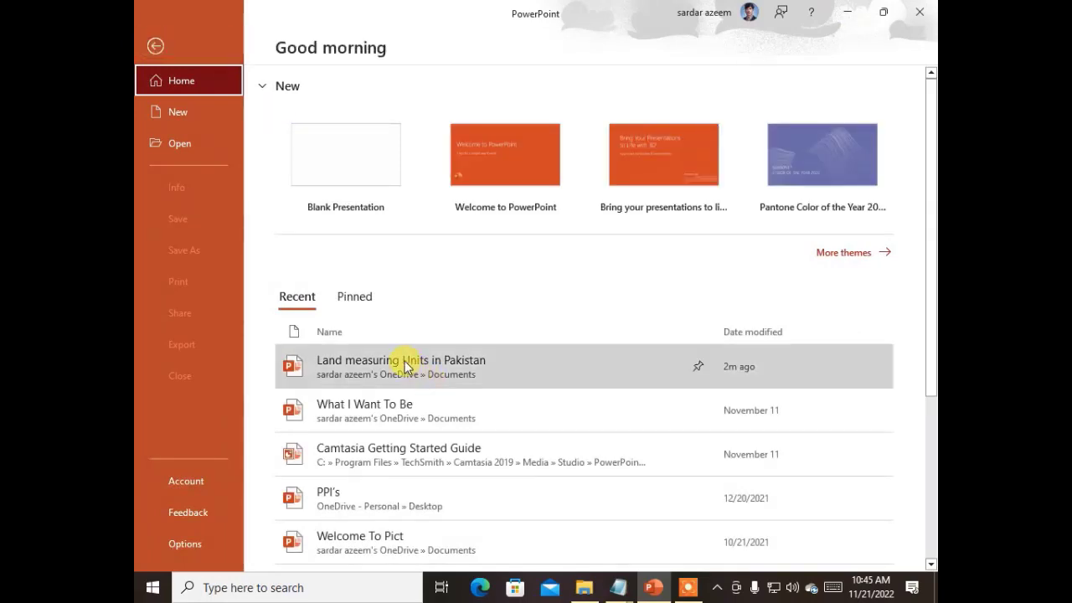
{"action": "left_click", "coordinate": [388, 416]}
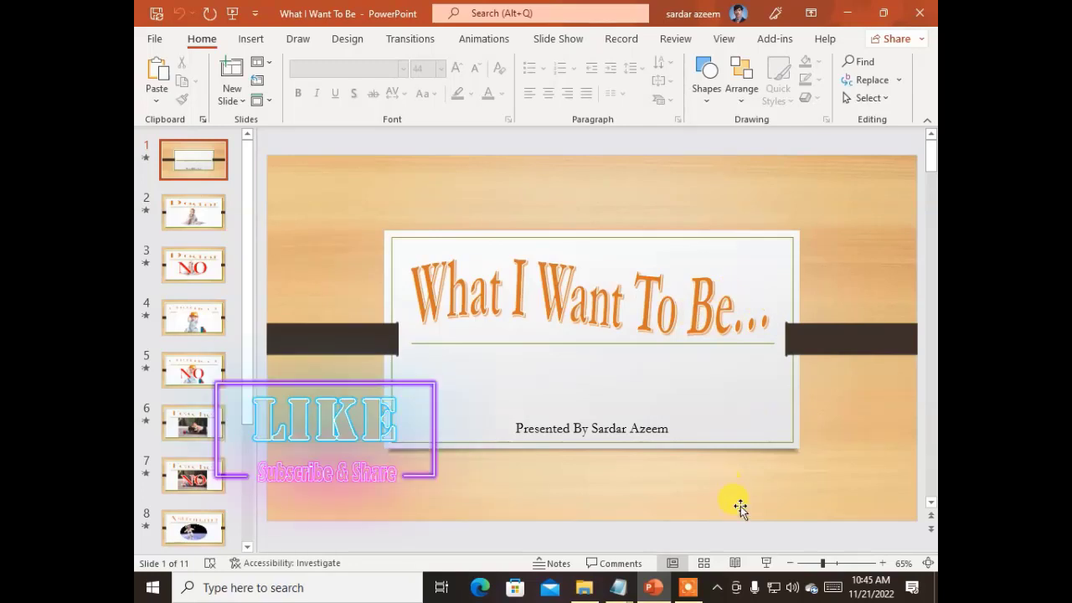
- Present the What I Want To Be slide show from the title slide through Software Engineer and exit at the end
{"action": "left_click", "coordinate": [766, 563]}
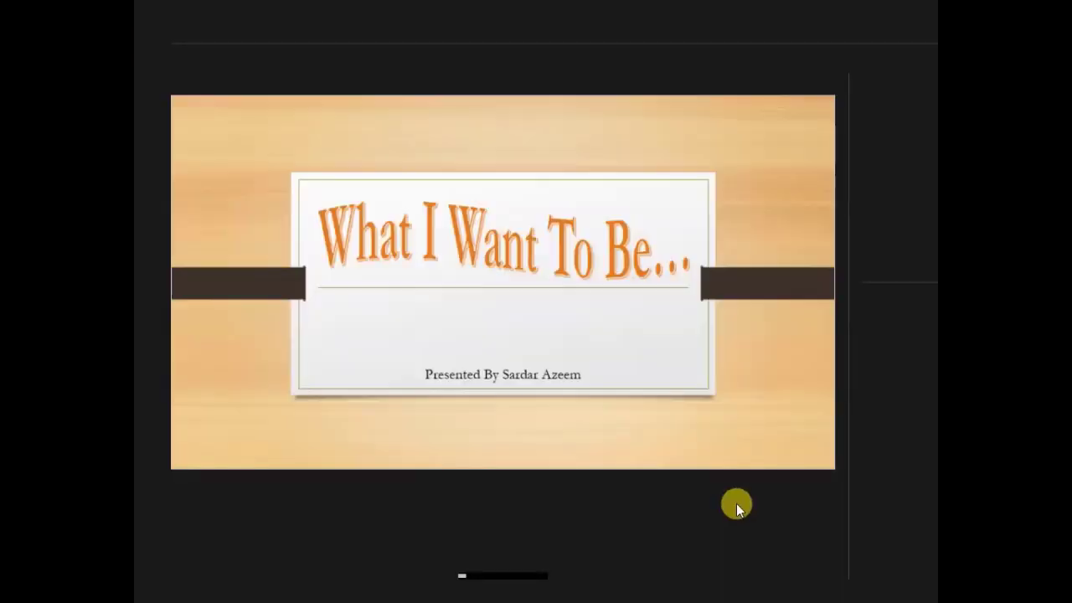
{"action": "key", "text": "Right"}
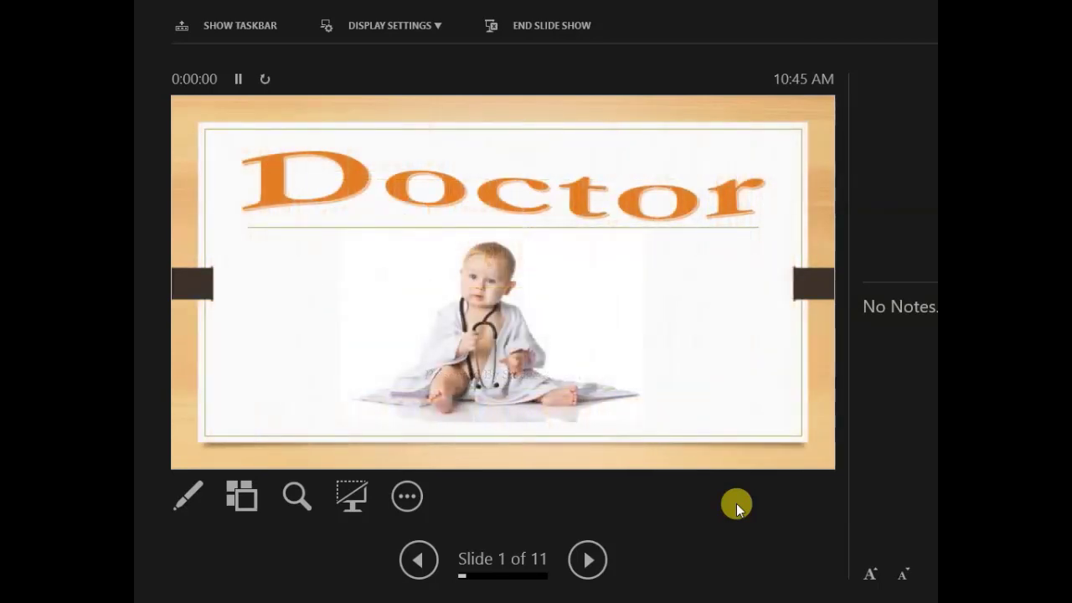
{"action": "key", "text": "Right"}
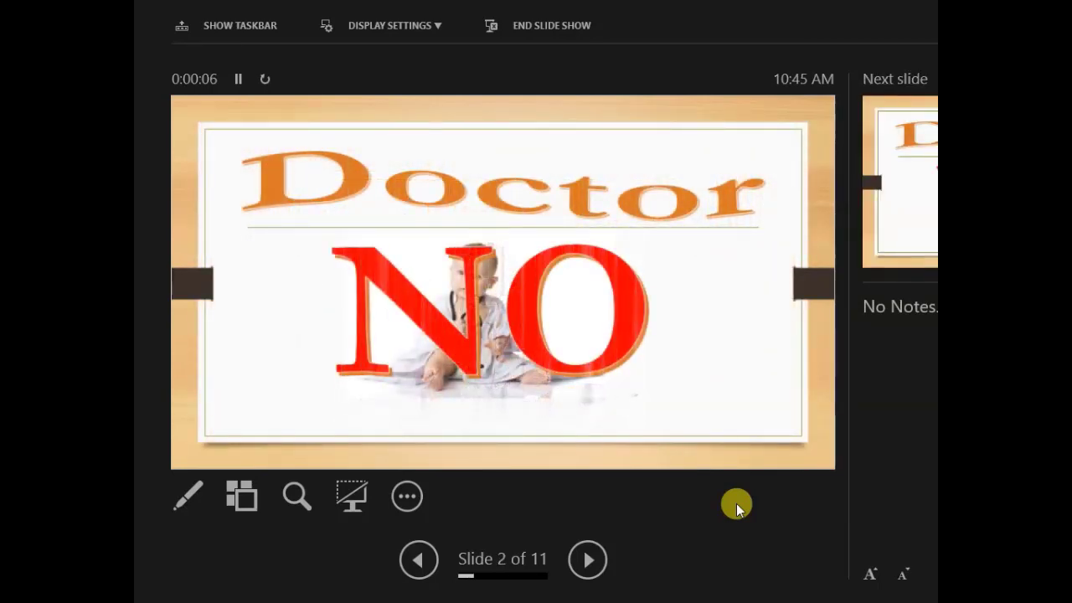
{"action": "key", "text": "Right"}
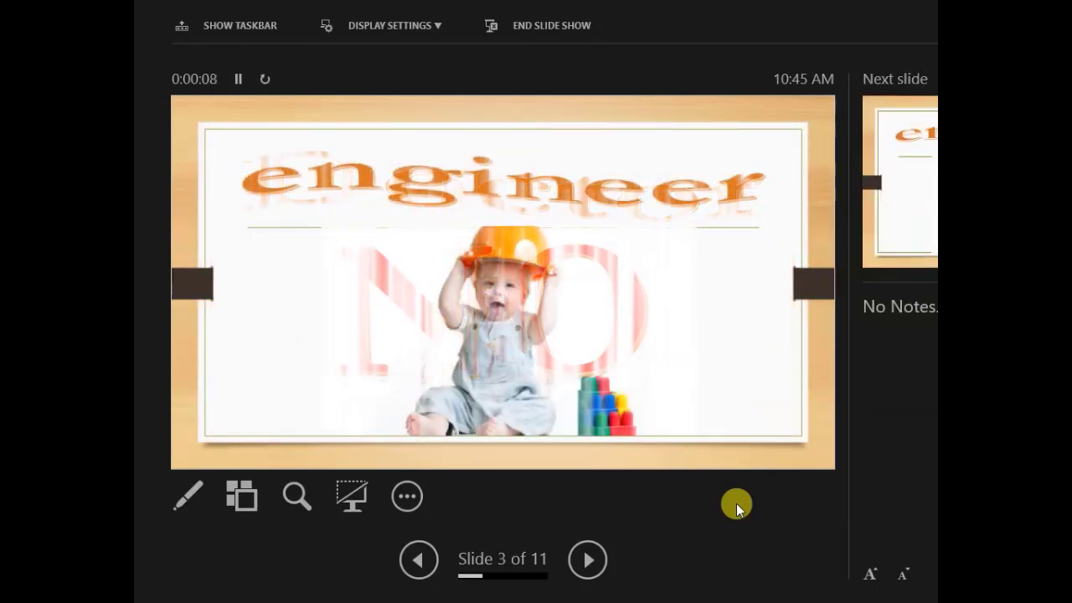
{"action": "key", "text": "Right"}
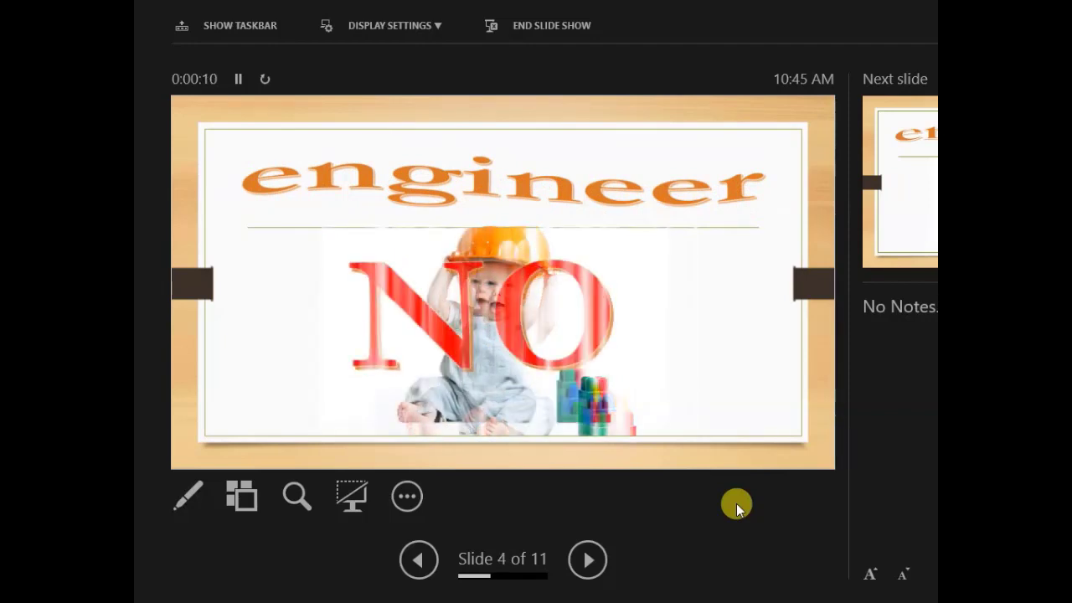
{"action": "key", "text": "Right"}
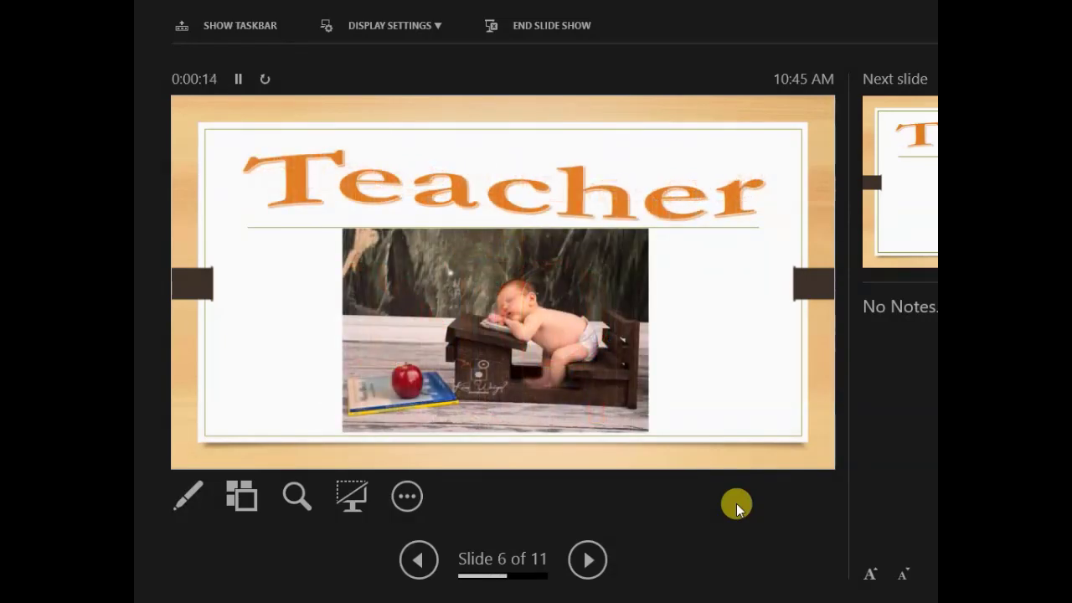
{"action": "key", "text": "Right"}
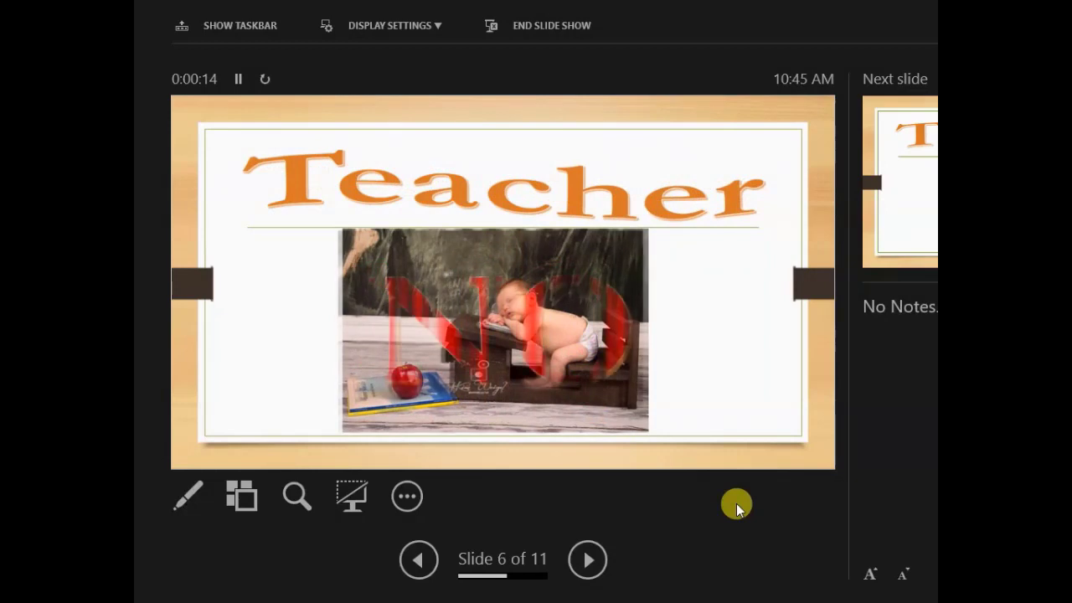
{"action": "key", "text": "Right"}
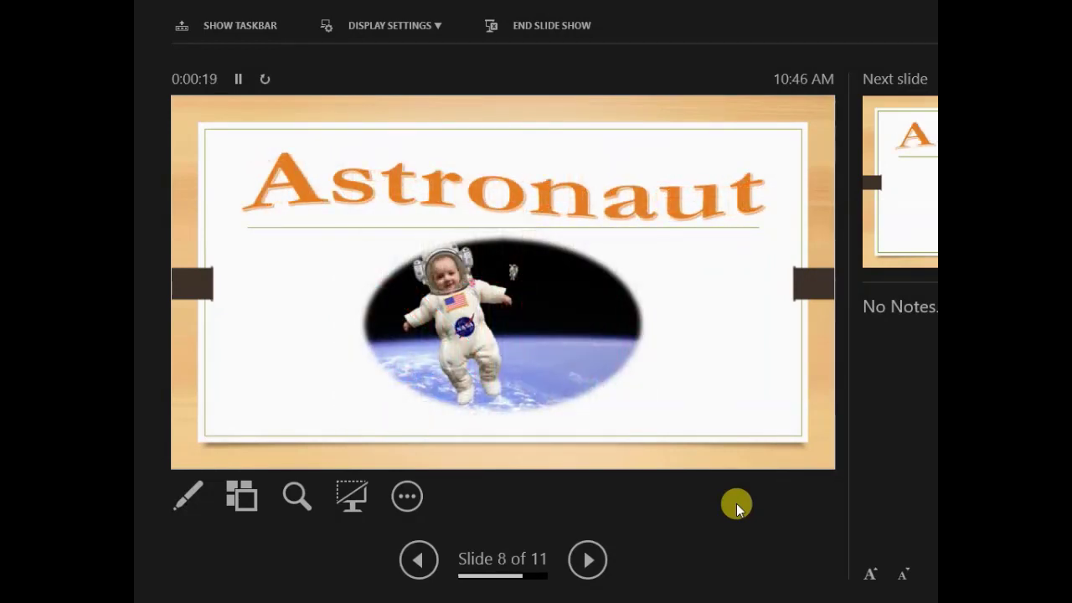
{"action": "key", "text": "Right"}
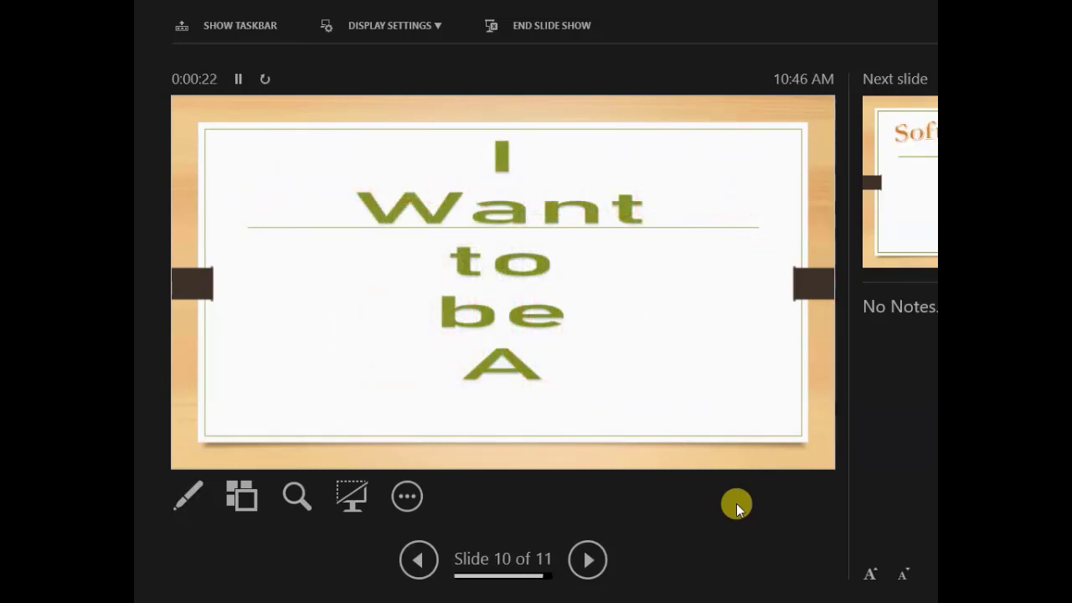
{"action": "key", "text": "Right"}
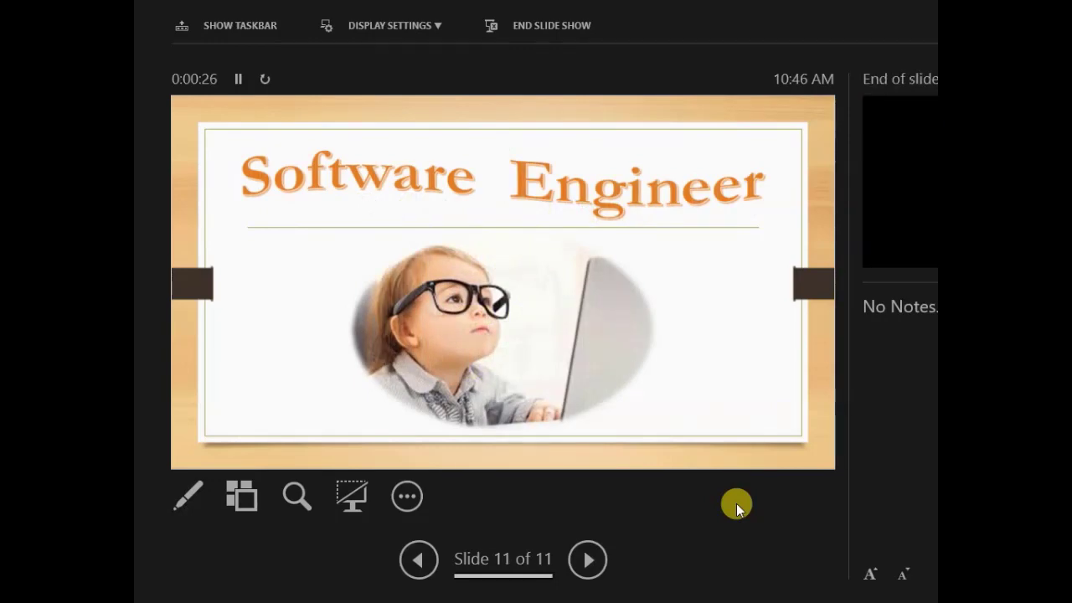
{"action": "key", "text": "Right"}
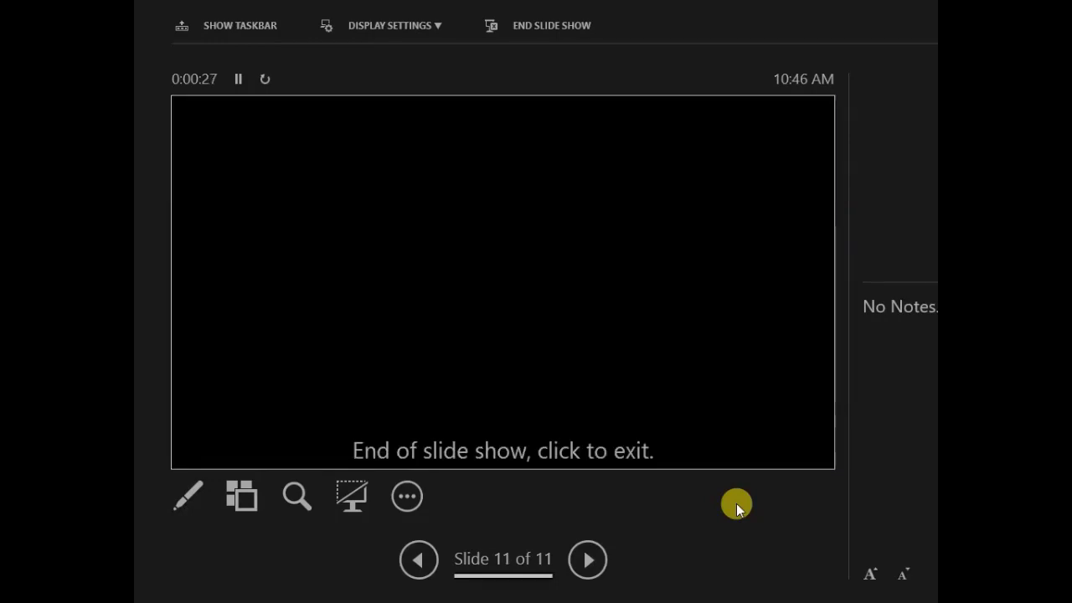
{"action": "key", "text": "Right"}
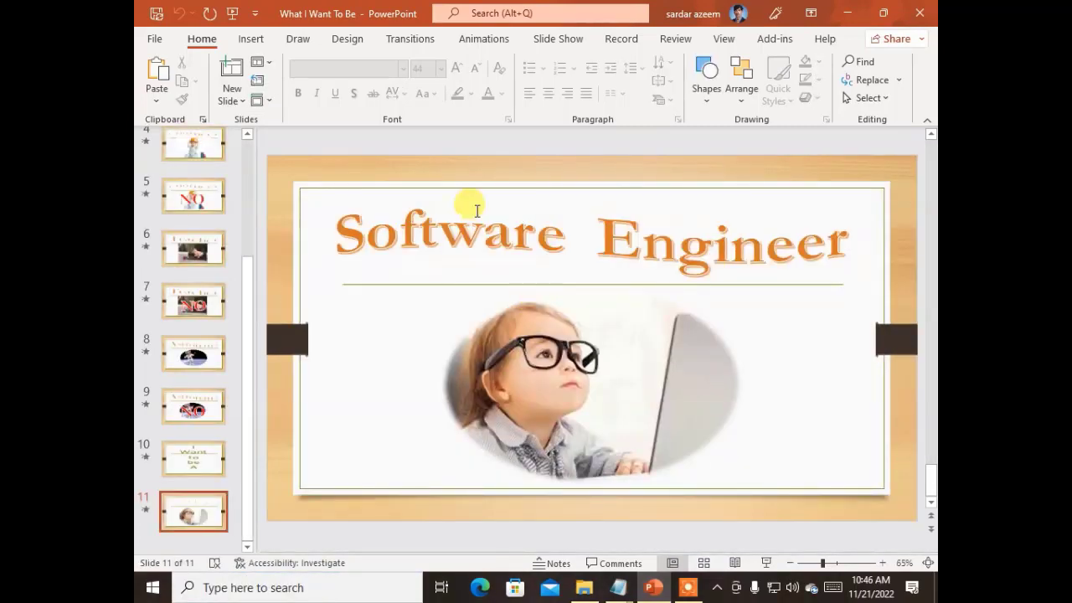
- Go back through the slides from Software Engineer to the title slide
{"action": "scroll", "coordinate": [393, 325], "scroll_direction": "up", "scroll_amount": 3}
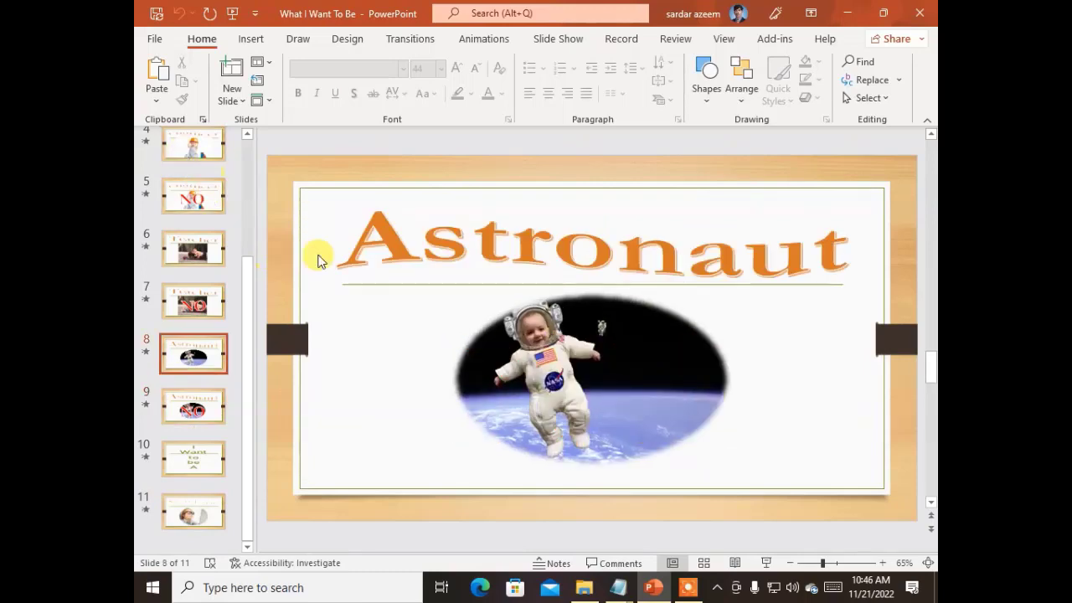
{"action": "scroll", "coordinate": [319, 260], "scroll_direction": "up", "scroll_amount": 3}
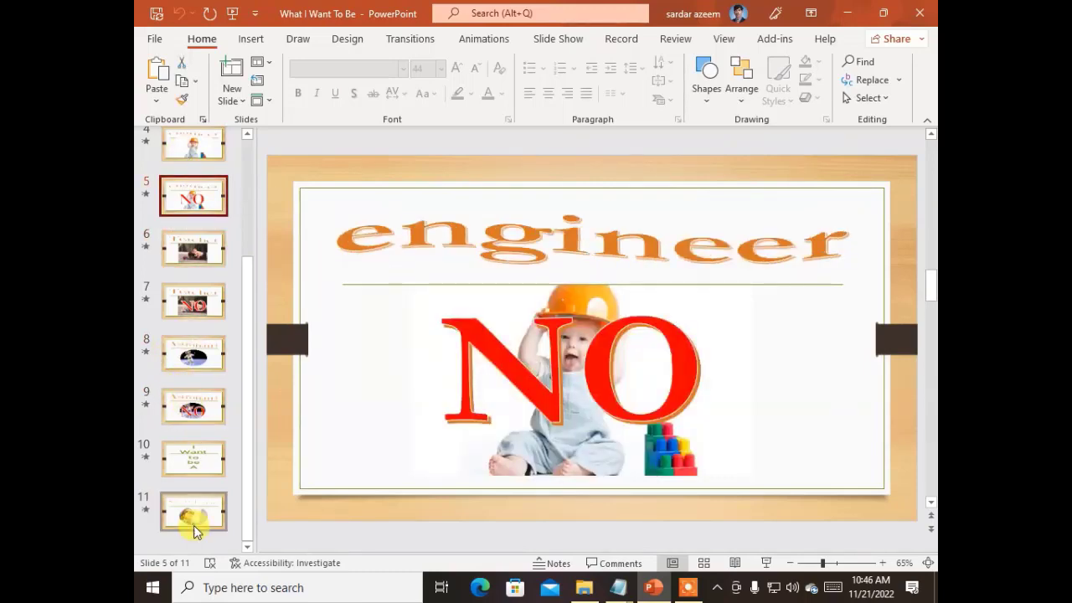
{"action": "scroll", "coordinate": [195, 469], "scroll_direction": "up", "scroll_amount": 3}
{"action": "left_click", "coordinate": [188, 163]}
- Select the What I Want To Be title on slide 1, then the baby picture on the Doctor slide
{"action": "left_click", "coordinate": [446, 306]}
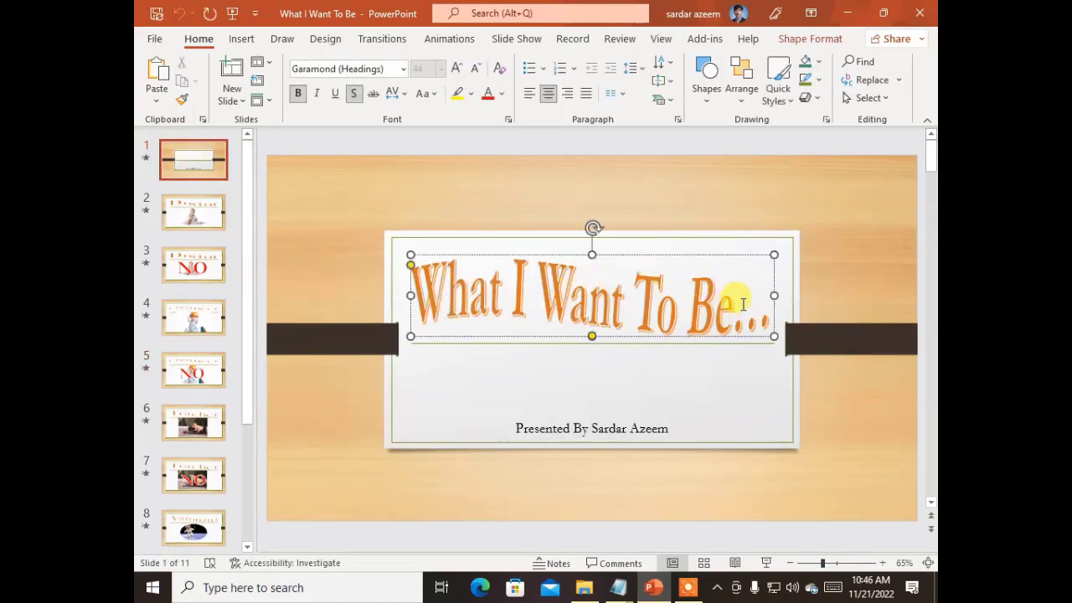
{"action": "left_click", "coordinate": [191, 213]}
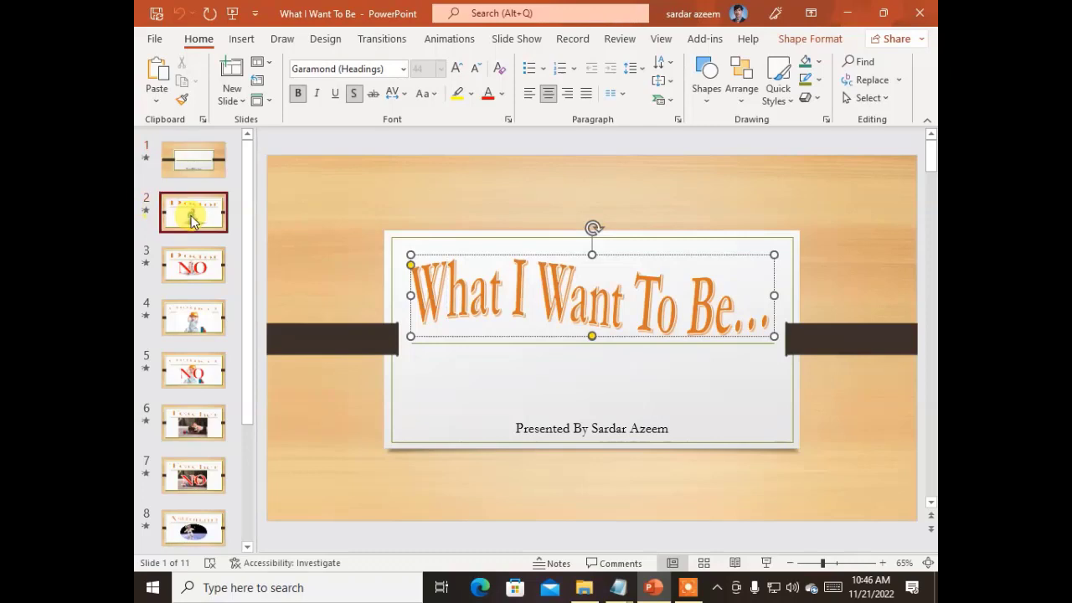
{"action": "left_click", "coordinate": [587, 335]}
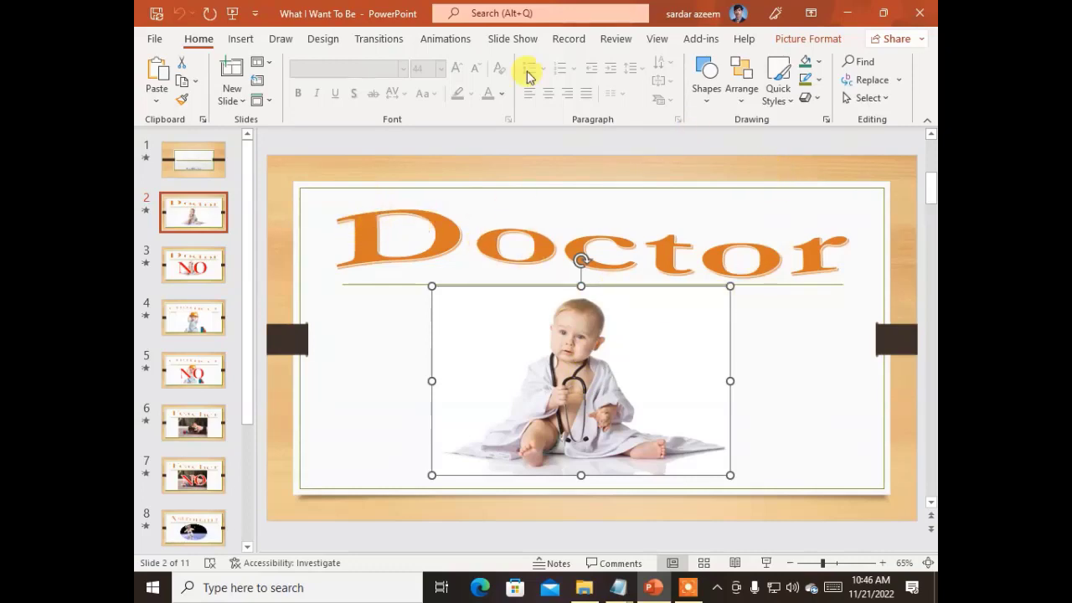
- Review slides 3 to 7, covering the Doctor NO, engineer and Teacher slides
{"action": "left_click", "coordinate": [192, 267]}
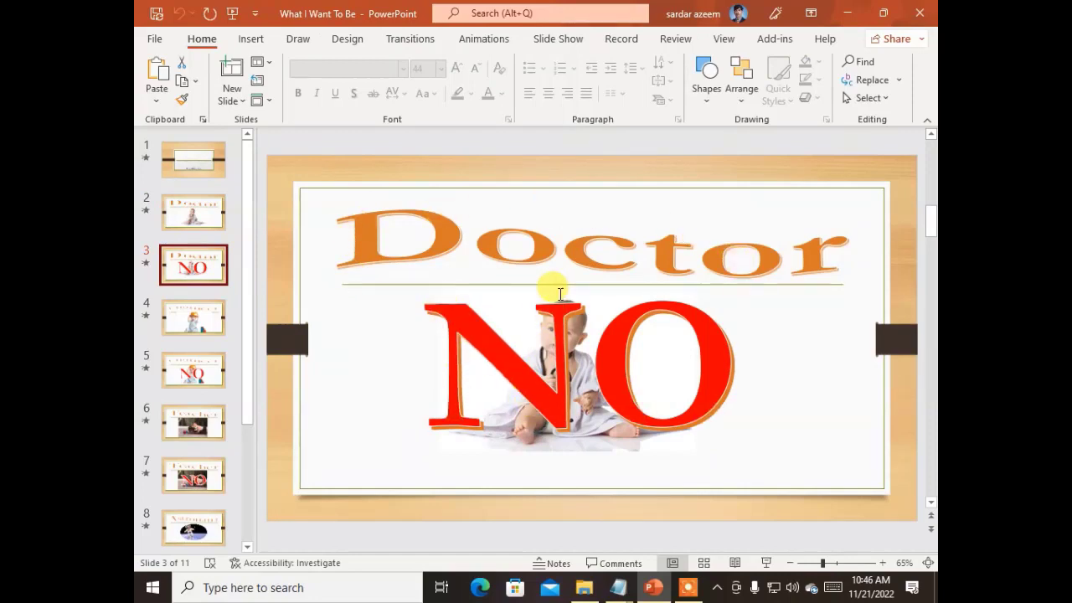
{"action": "left_click", "coordinate": [193, 331]}
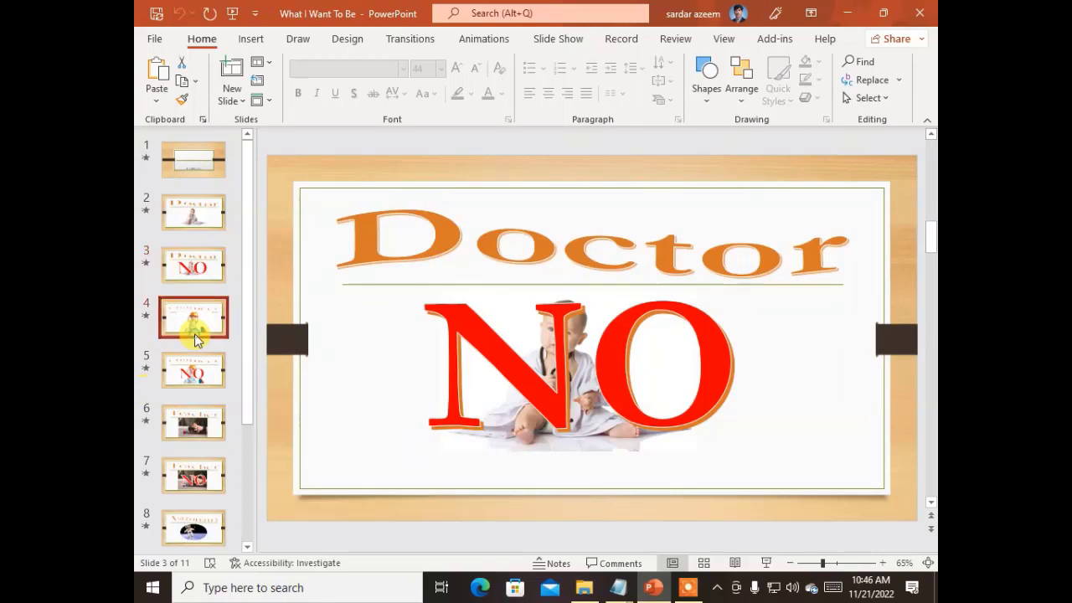
{"action": "left_click", "coordinate": [189, 375]}
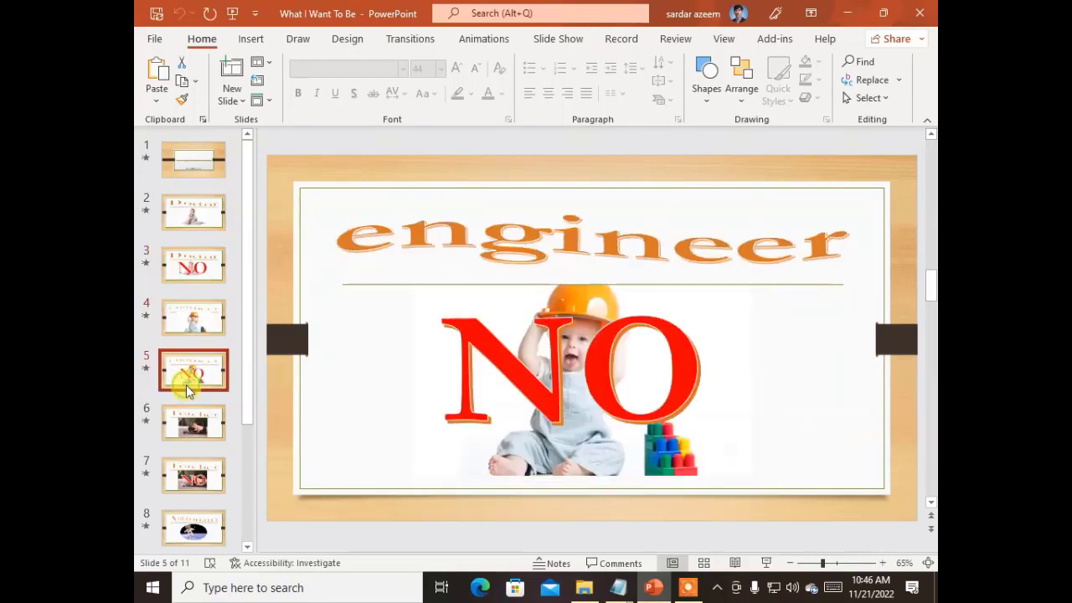
{"action": "left_click", "coordinate": [189, 430]}
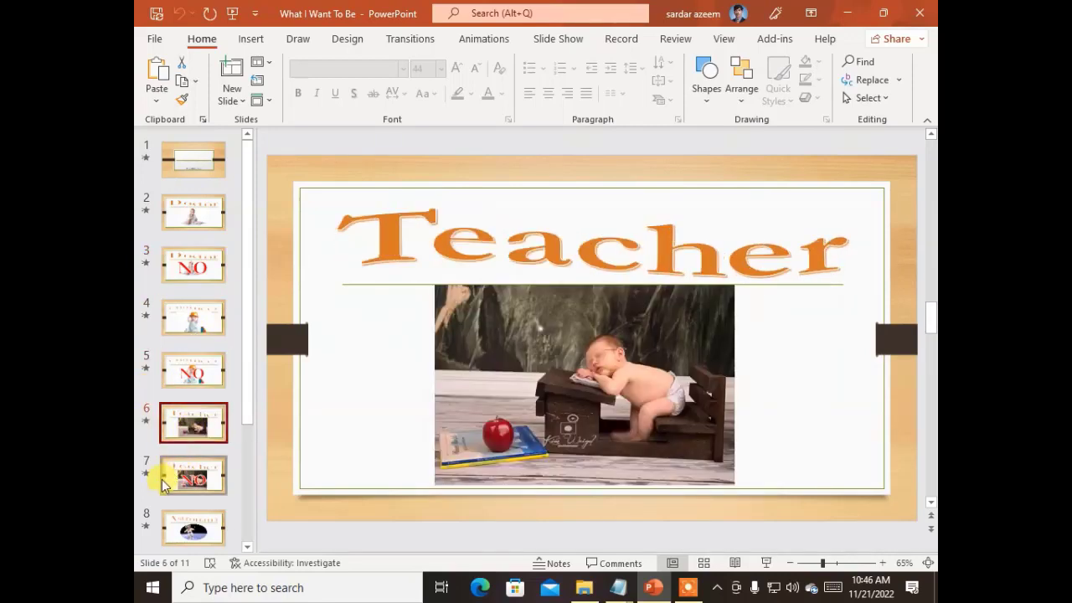
{"action": "left_click", "coordinate": [201, 470]}
- Review slides 8 to 11, from the Astronaut slides to Software Engineer
{"action": "scroll", "coordinate": [224, 462], "scroll_direction": "down", "scroll_amount": 1}
{"action": "left_click", "coordinate": [219, 460]}
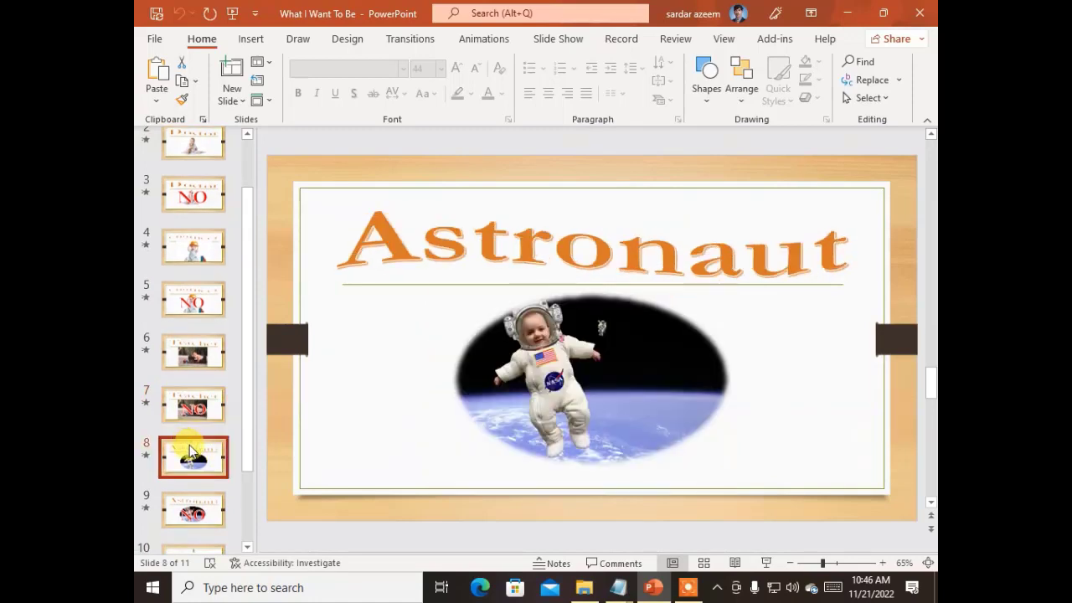
{"action": "scroll", "coordinate": [197, 452], "scroll_direction": "down", "scroll_amount": 1}
{"action": "left_click", "coordinate": [191, 450]}
{"action": "scroll", "coordinate": [191, 450], "scroll_direction": "down", "scroll_amount": 1}
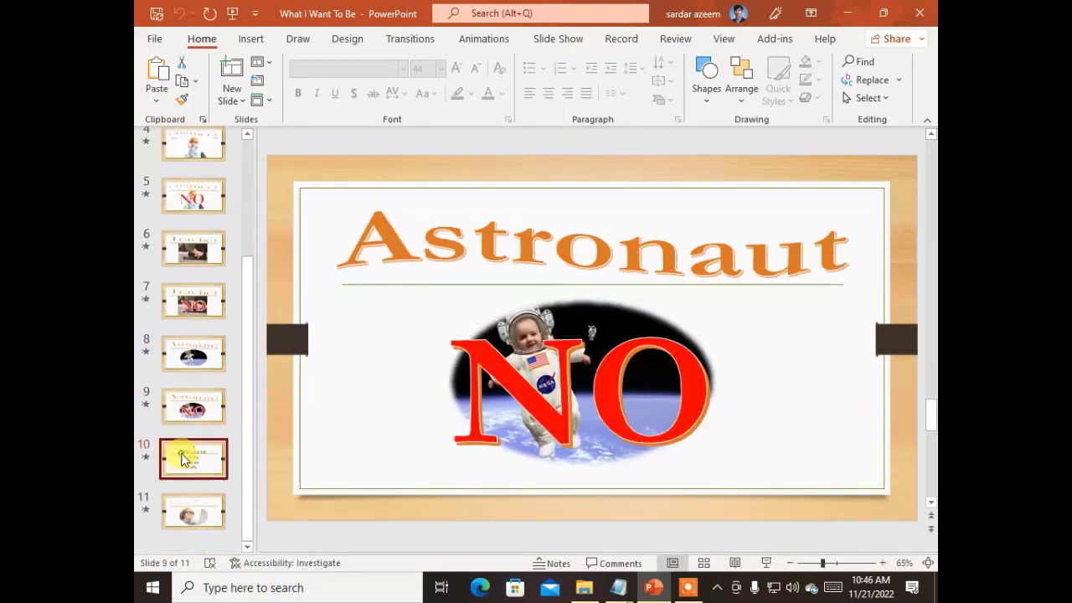
{"action": "left_click", "coordinate": [182, 459]}
{"action": "left_click", "coordinate": [172, 526]}
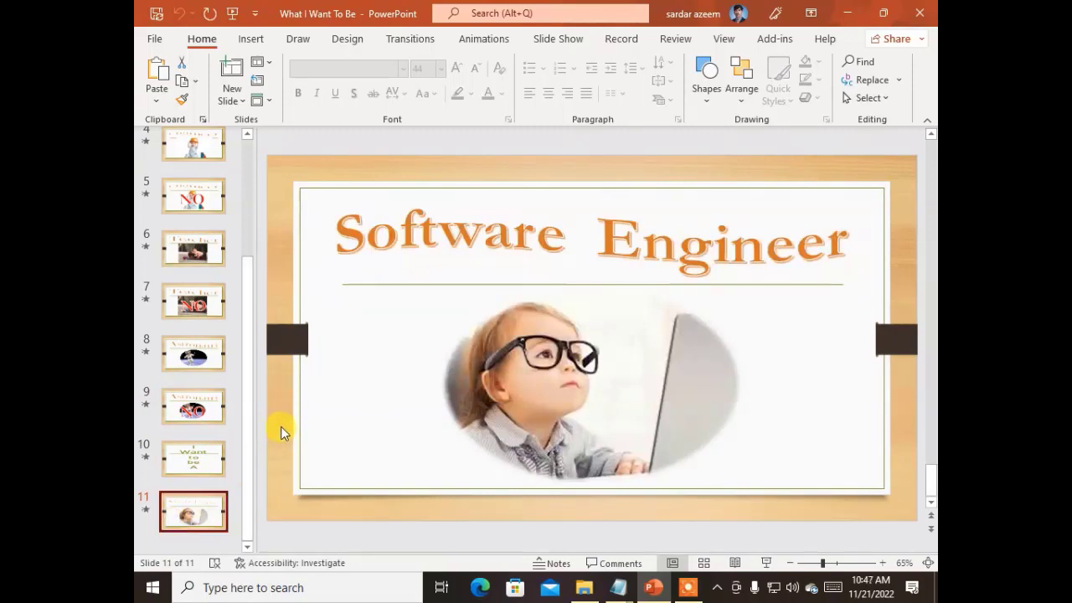
- Browse the Documents folder for a presentation to open and select the Query in MS Access file
{"action": "left_click", "coordinate": [149, 40]}
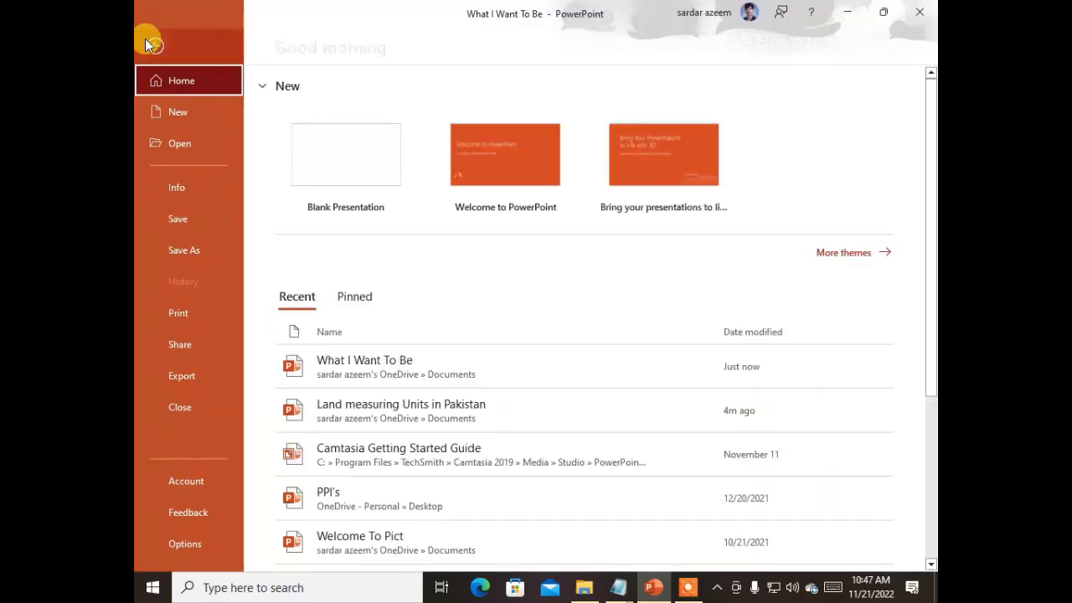
{"action": "left_click", "coordinate": [172, 144]}
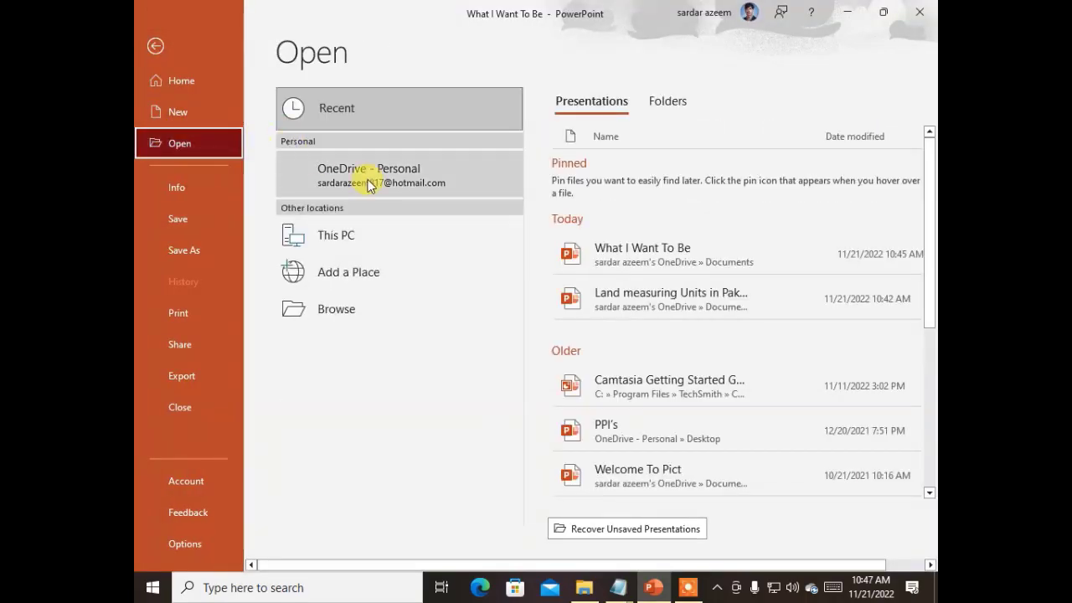
{"action": "left_click", "coordinate": [330, 303]}
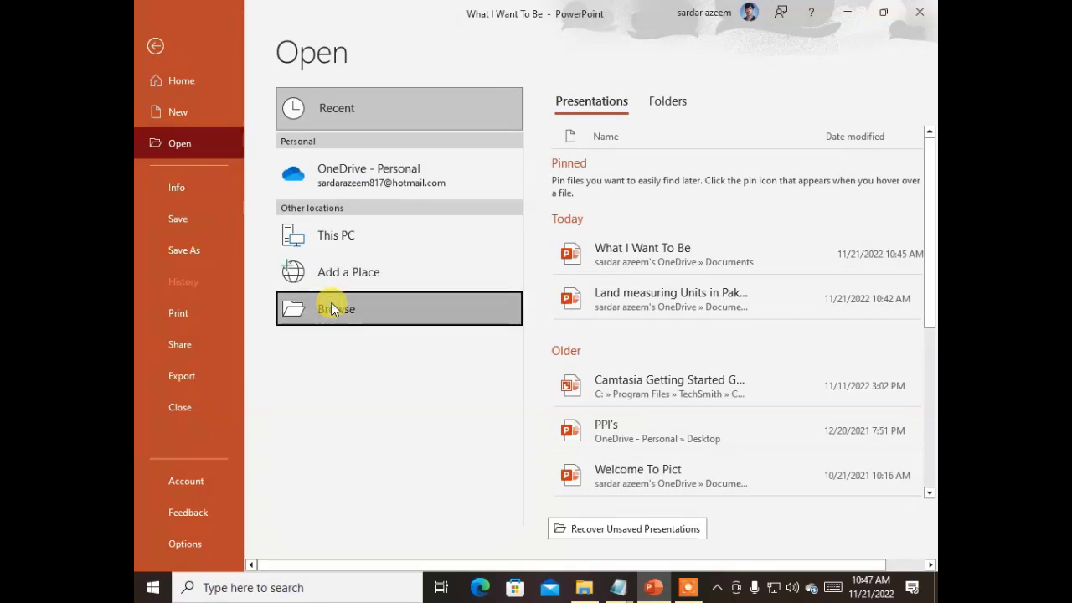
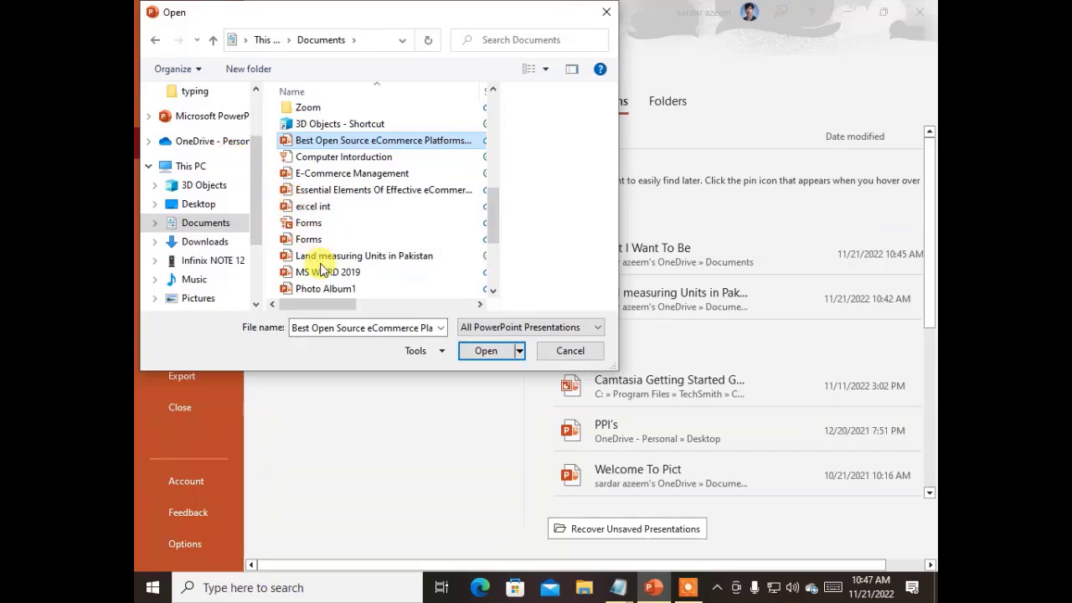
{"action": "scroll", "coordinate": [320, 268], "scroll_direction": "down", "scroll_amount": 3}
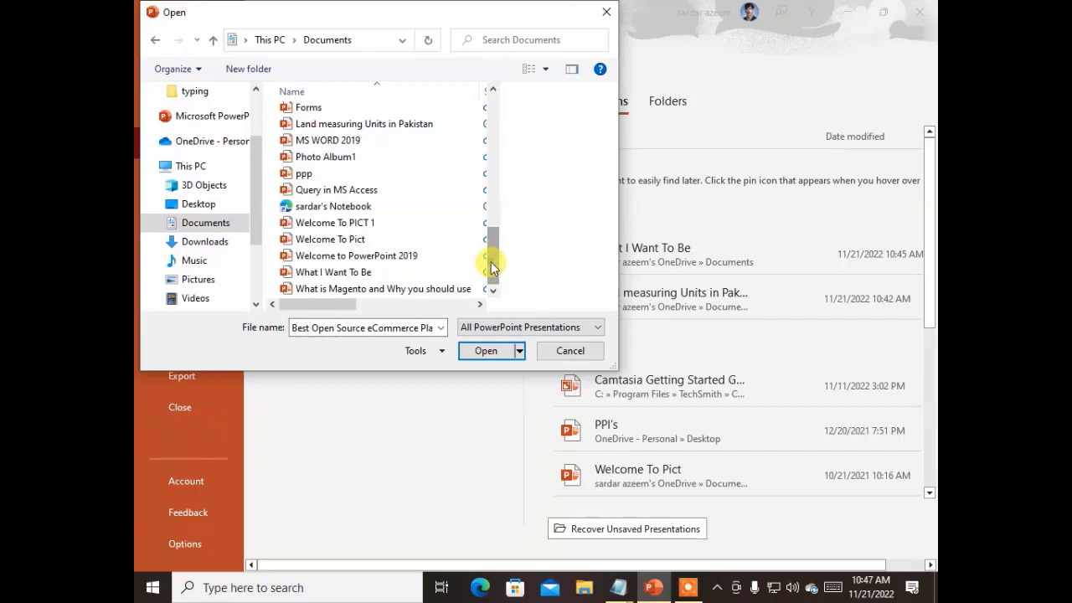
{"action": "mouse_move", "coordinate": [492, 266]}
{"action": "left_mouse_down"}
{"action": "mouse_move", "coordinate": [485, 220]}
{"action": "mouse_move", "coordinate": [484, 270]}
{"action": "left_mouse_up"}
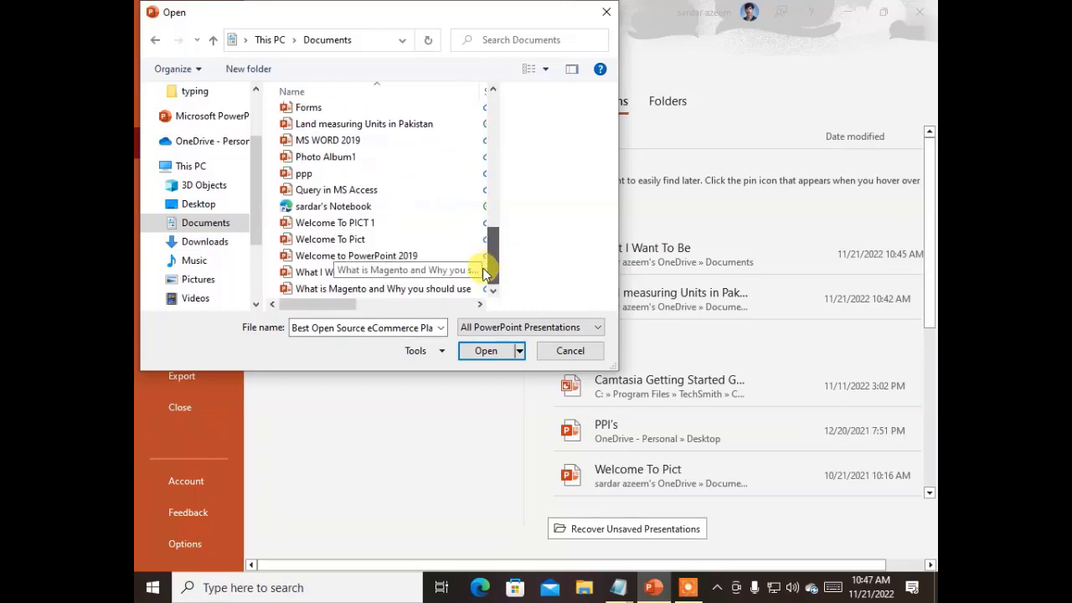
{"action": "left_click", "coordinate": [338, 195]}
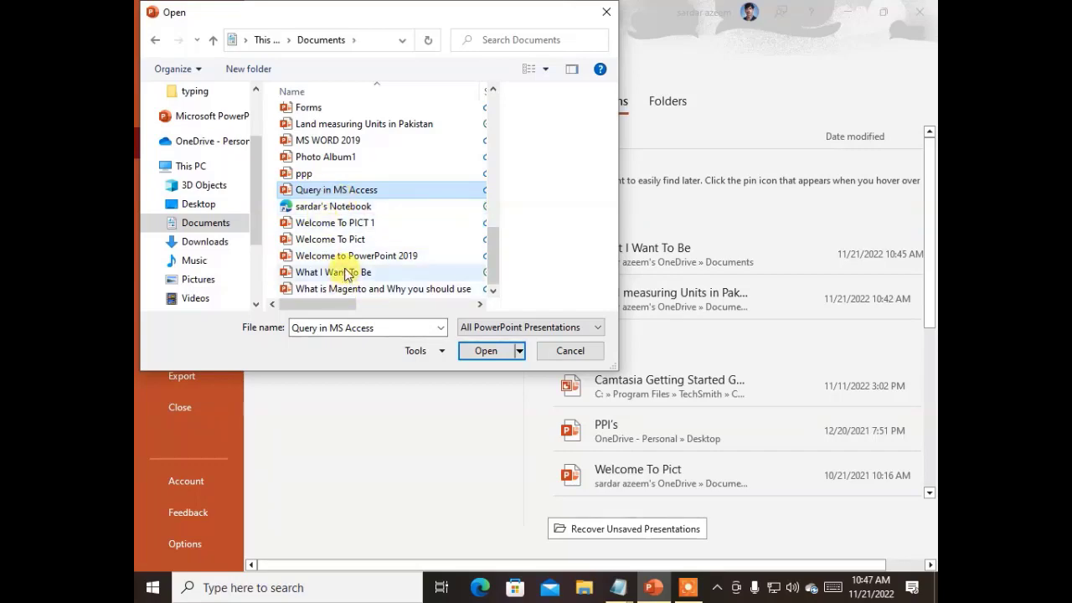
- Look through the folders and presentations in Documents, and leave the file browser without opening anything
{"action": "scroll", "coordinate": [346, 272], "scroll_direction": "up", "scroll_amount": 3}
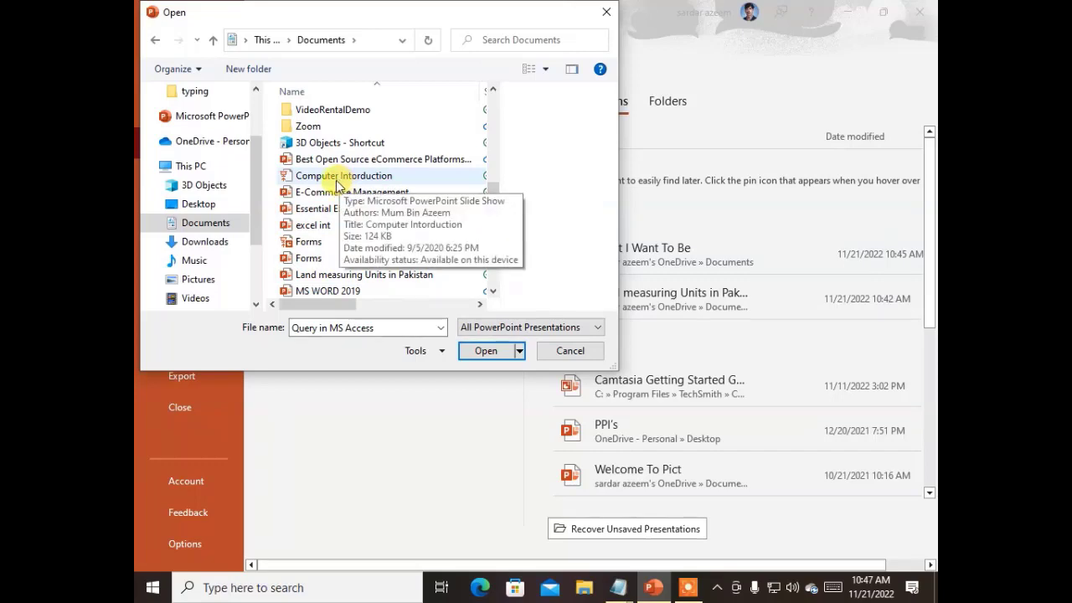
{"action": "scroll", "coordinate": [318, 260], "scroll_direction": "down", "scroll_amount": 3}
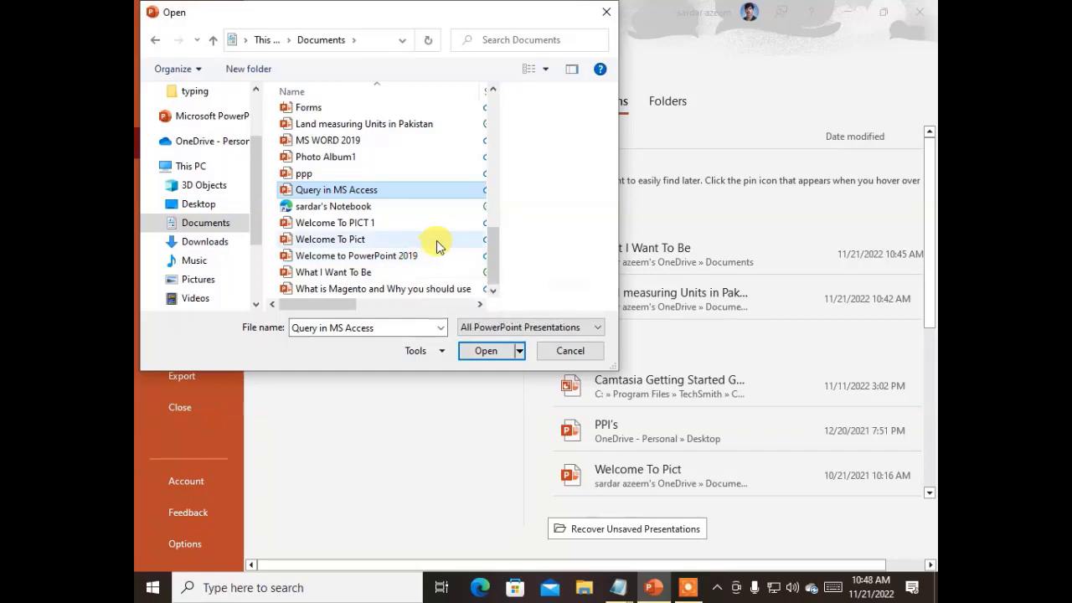
{"action": "scroll", "coordinate": [323, 262], "scroll_direction": "up", "scroll_amount": 3}
{"action": "scroll", "coordinate": [323, 263], "scroll_direction": "up", "scroll_amount": 3}
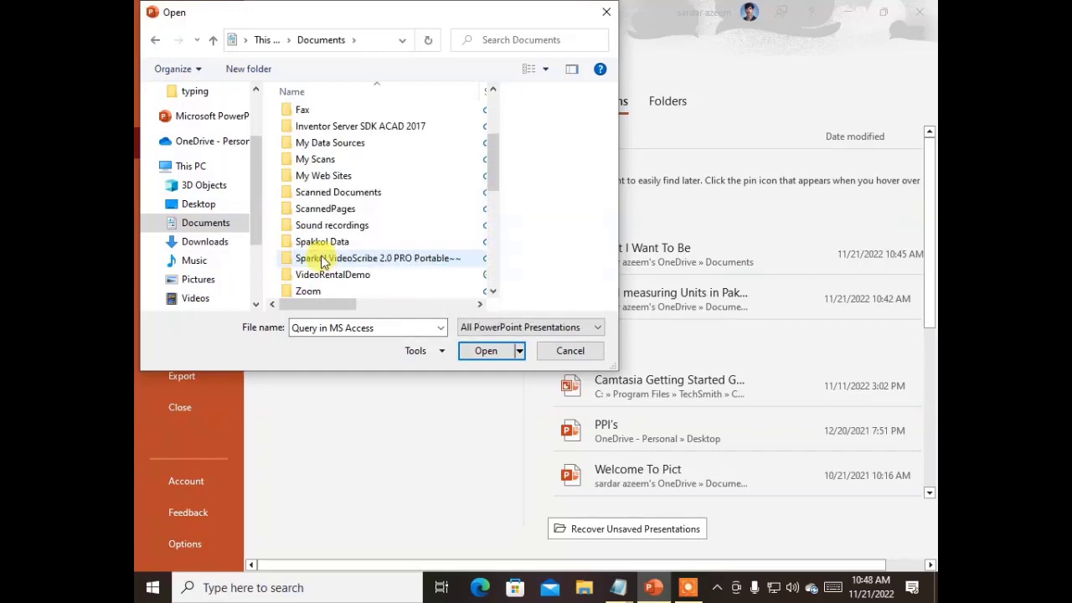
{"action": "scroll", "coordinate": [322, 261], "scroll_direction": "up", "scroll_amount": 3}
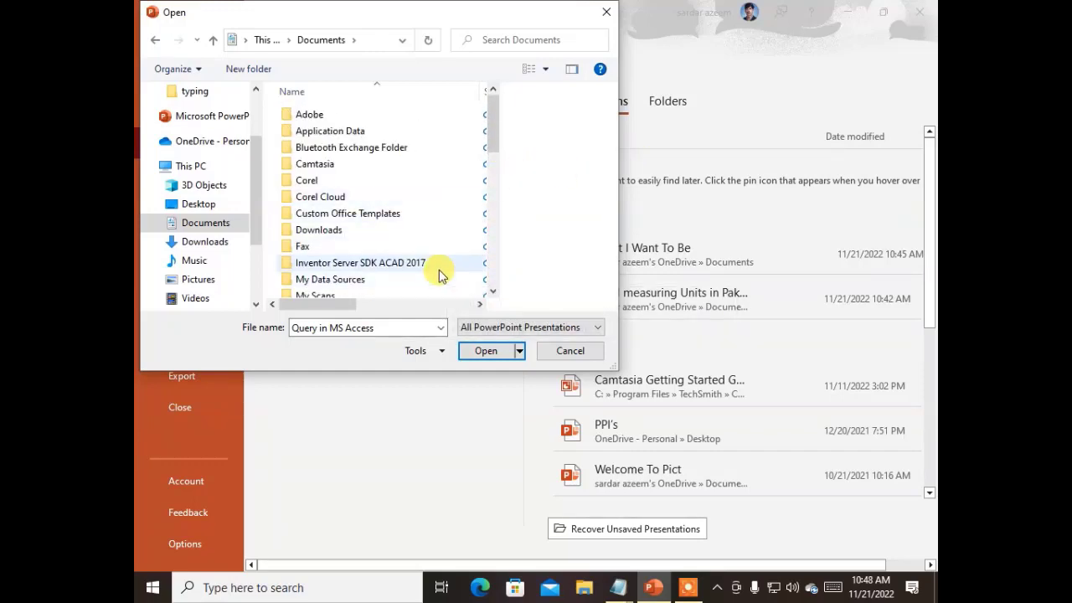
{"action": "left_click", "coordinate": [551, 353]}
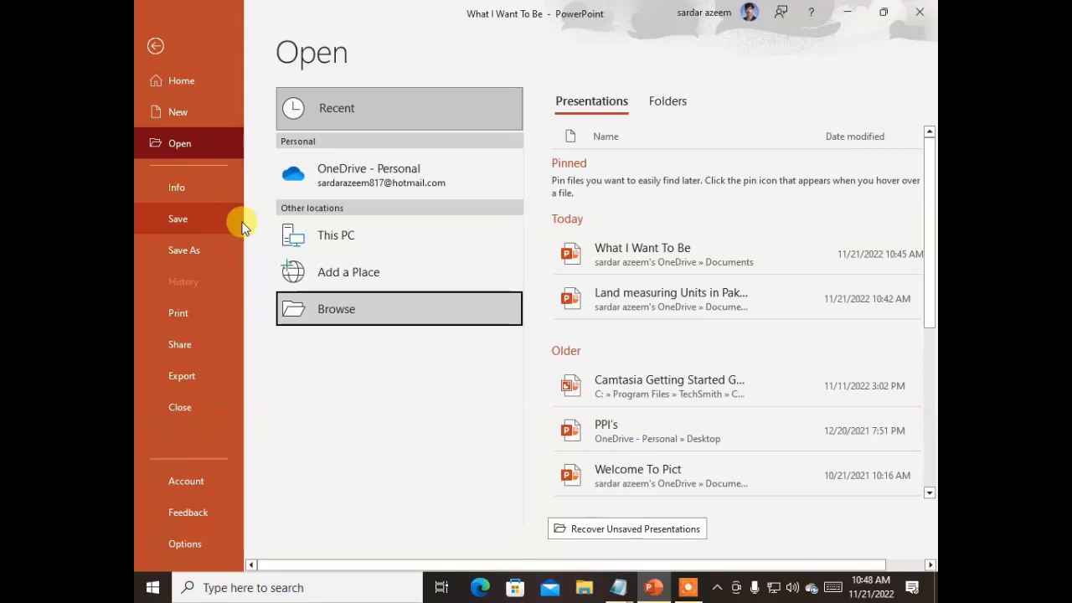
- Browse the suggested templates and themes for creating a new presentation
{"action": "left_click", "coordinate": [162, 116]}
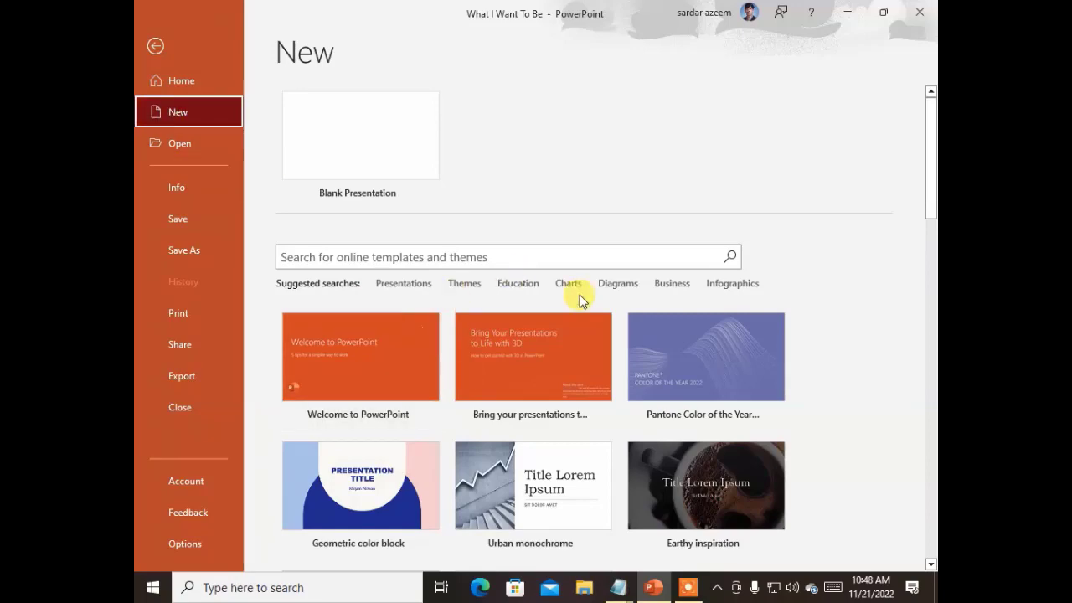
{"action": "scroll", "coordinate": [876, 390], "scroll_direction": "down", "scroll_amount": 2}
{"action": "scroll", "coordinate": [865, 379], "scroll_direction": "down", "scroll_amount": 5}
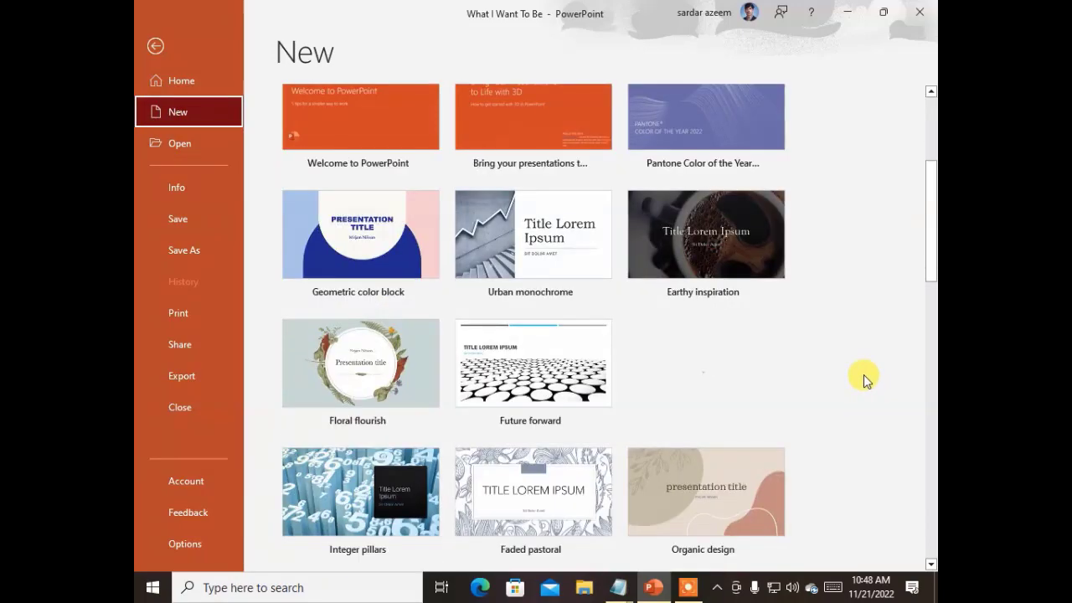
{"action": "scroll", "coordinate": [865, 380], "scroll_direction": "down", "scroll_amount": 7}
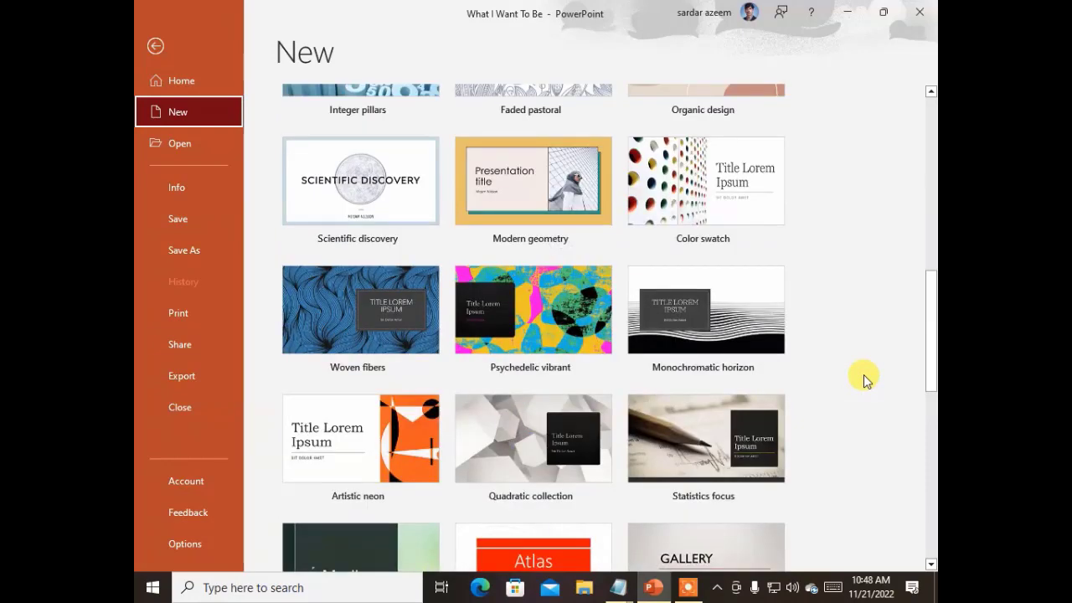
{"action": "scroll", "coordinate": [865, 379], "scroll_direction": "up", "scroll_amount": 14}
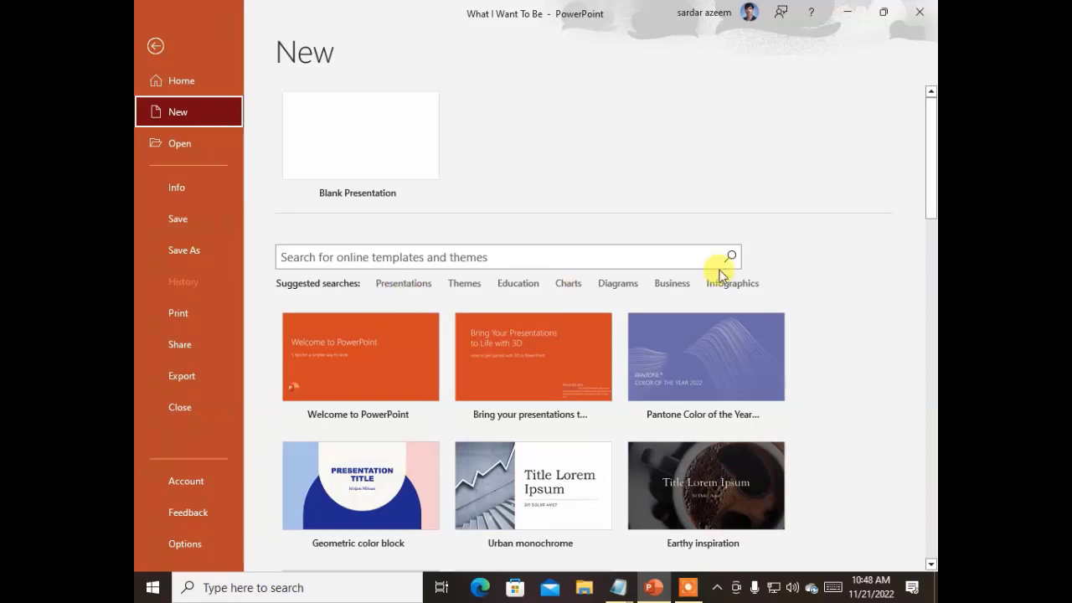
- Show the suggested Business templates and look through the available presentation and pitch deck designs
{"action": "left_click", "coordinate": [671, 285]}
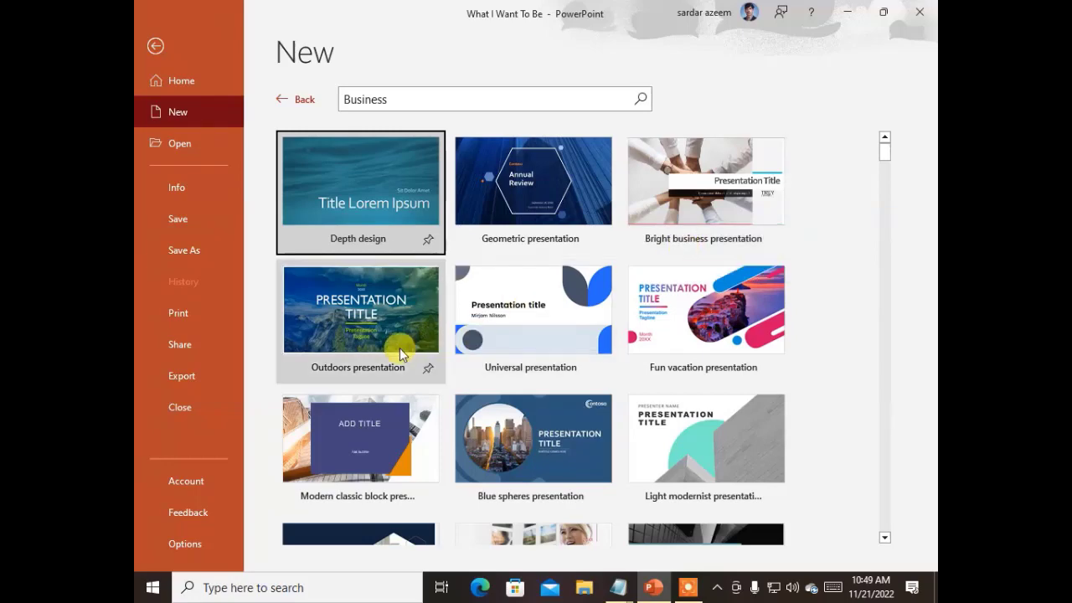
{"action": "scroll", "coordinate": [399, 348], "scroll_direction": "down", "scroll_amount": 1}
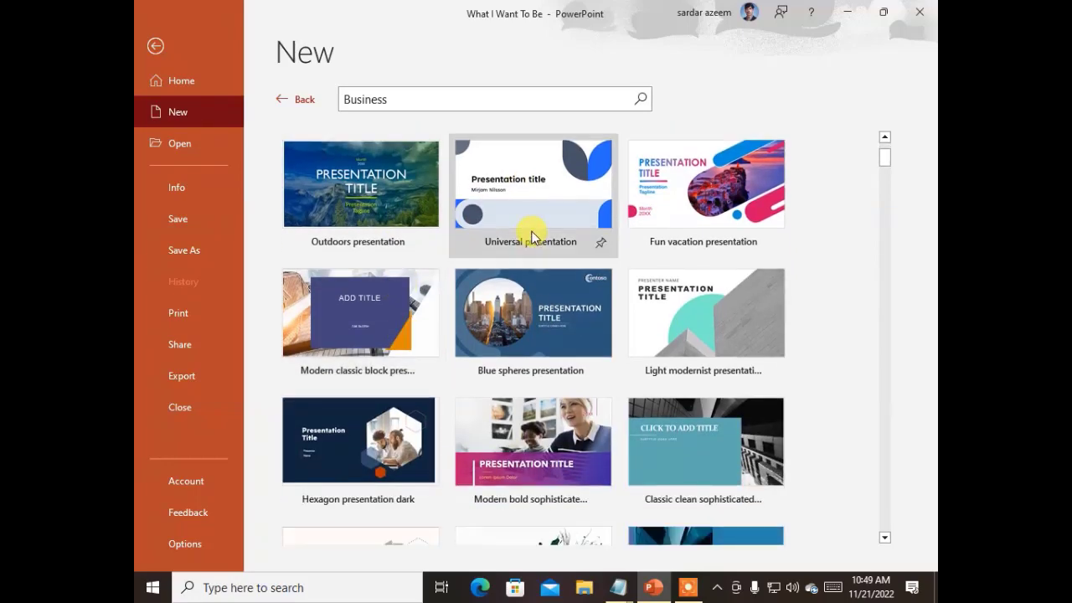
{"action": "scroll", "coordinate": [545, 343], "scroll_direction": "down", "scroll_amount": 2}
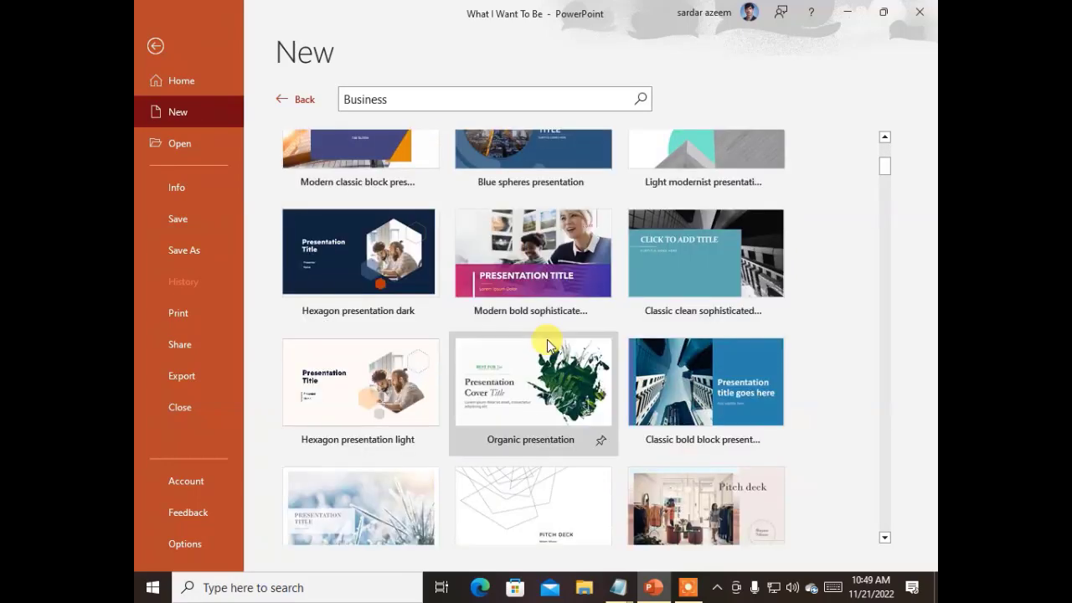
{"action": "scroll", "coordinate": [547, 342], "scroll_direction": "down", "scroll_amount": 1}
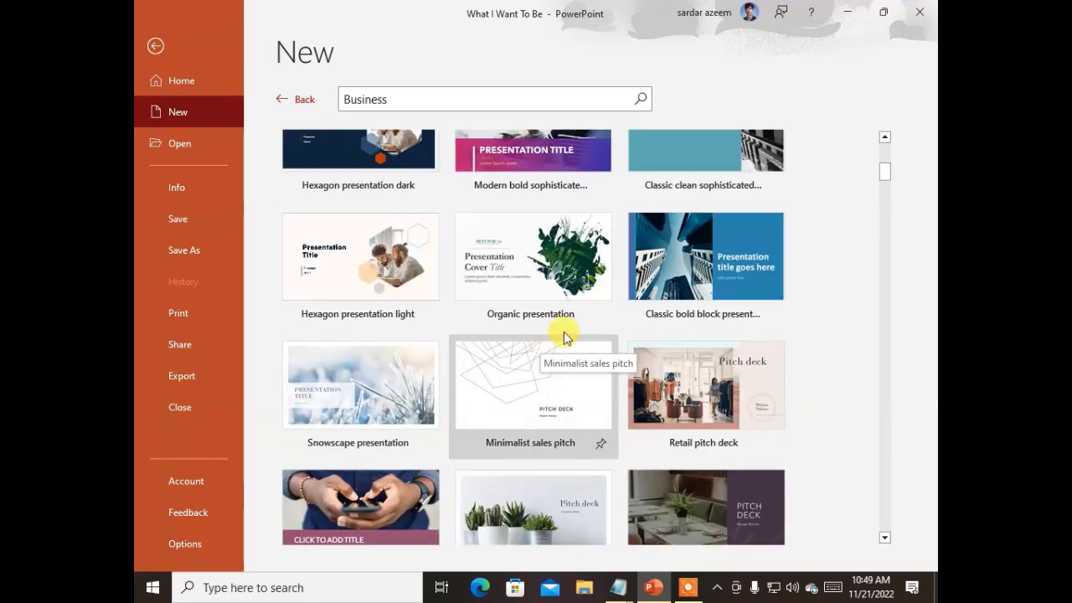
{"action": "scroll", "coordinate": [670, 392], "scroll_direction": "down", "scroll_amount": 1}
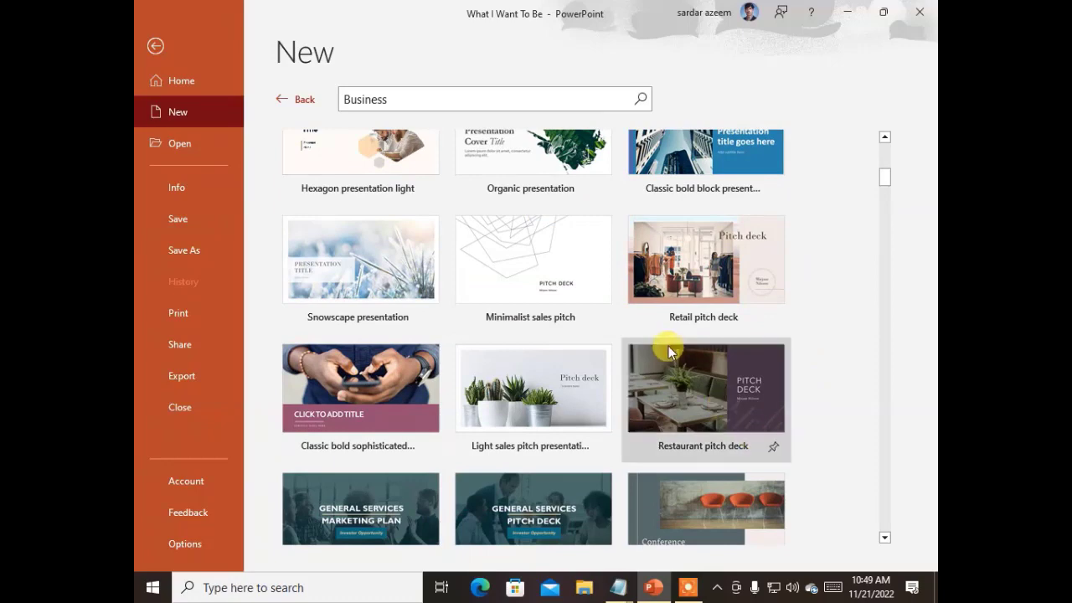
{"action": "scroll", "coordinate": [670, 347], "scroll_direction": "down", "scroll_amount": 2}
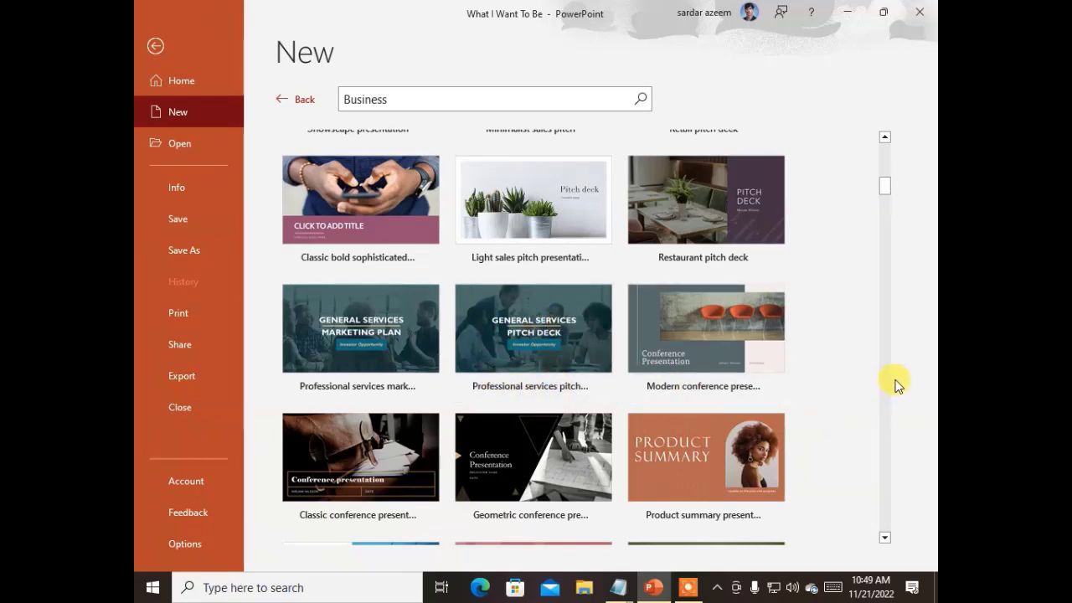
{"action": "scroll", "coordinate": [655, 415], "scroll_direction": "down", "scroll_amount": 1}
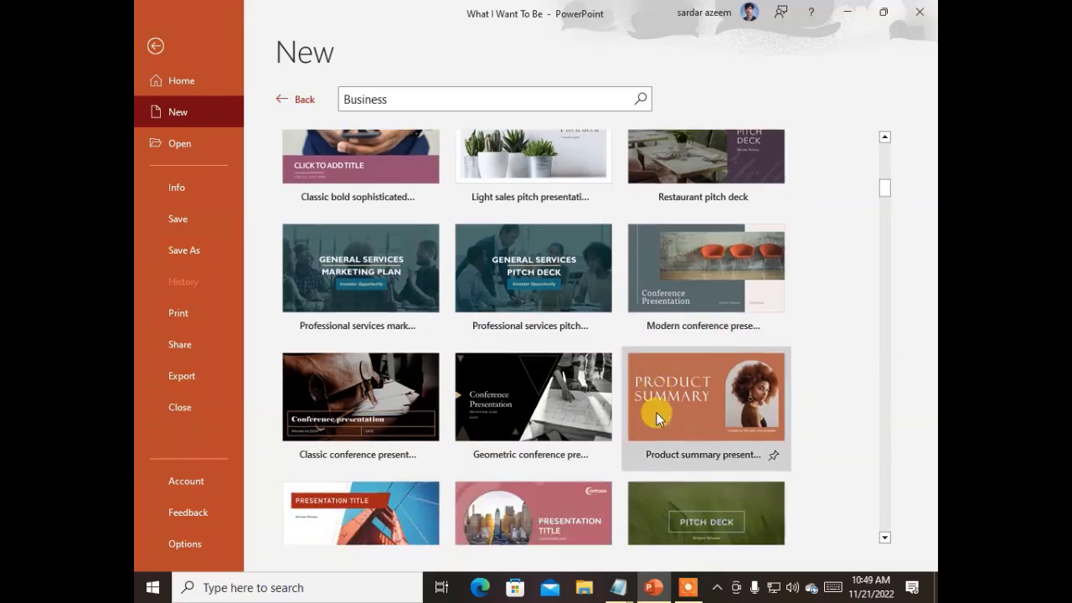
{"action": "scroll", "coordinate": [655, 419], "scroll_direction": "down", "scroll_amount": 3}
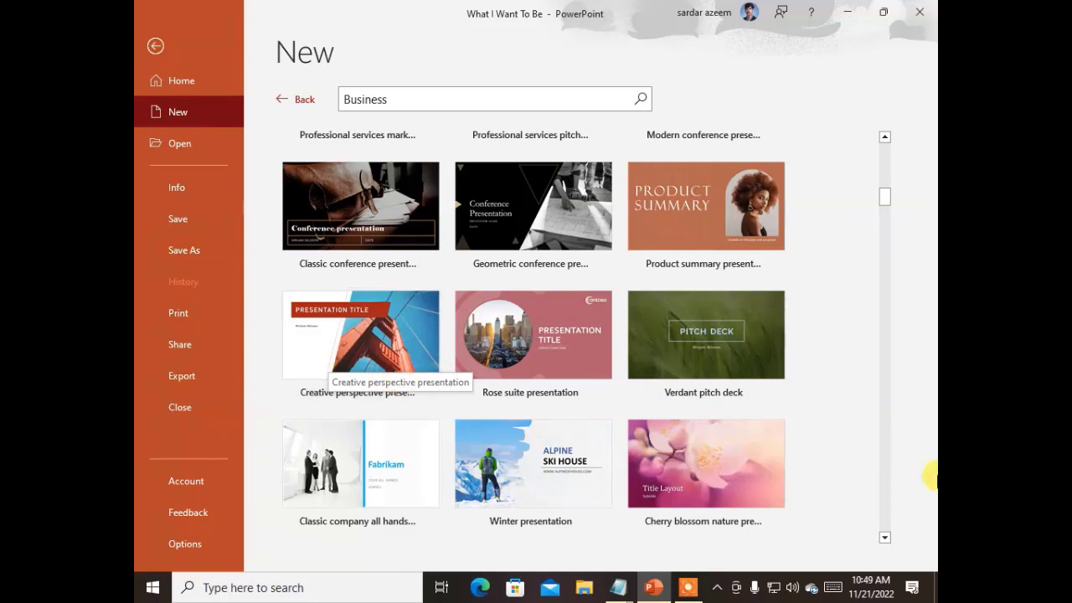
{"action": "scroll", "coordinate": [824, 427], "scroll_direction": "down", "scroll_amount": 2}
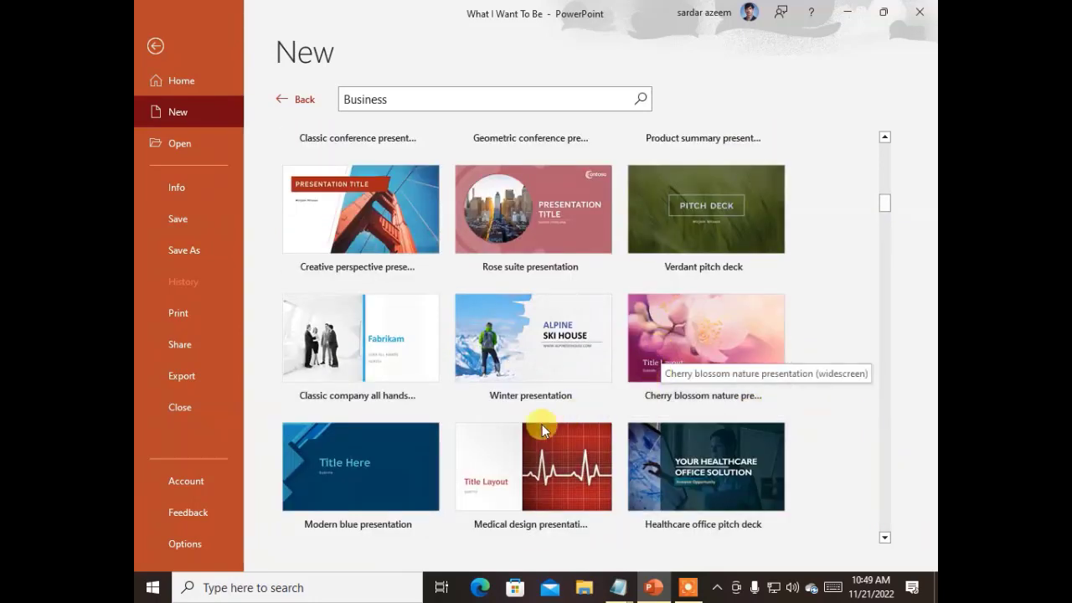
{"action": "scroll", "coordinate": [509, 479], "scroll_direction": "down", "scroll_amount": 8}
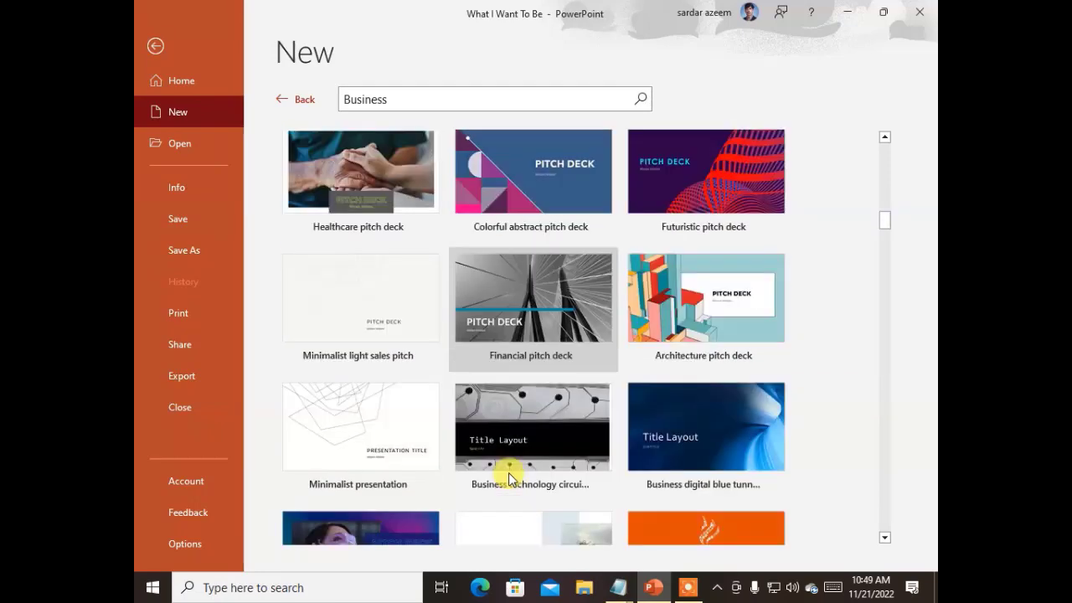
{"action": "scroll", "coordinate": [508, 479], "scroll_direction": "down", "scroll_amount": 2}
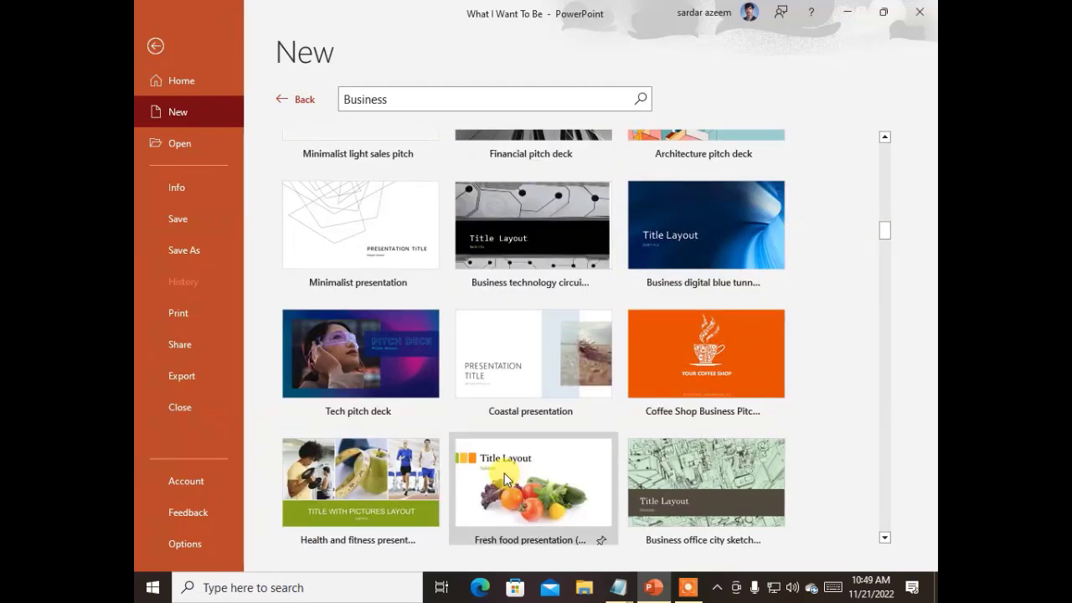
{"action": "scroll", "coordinate": [524, 331], "scroll_direction": "down", "scroll_amount": 1}
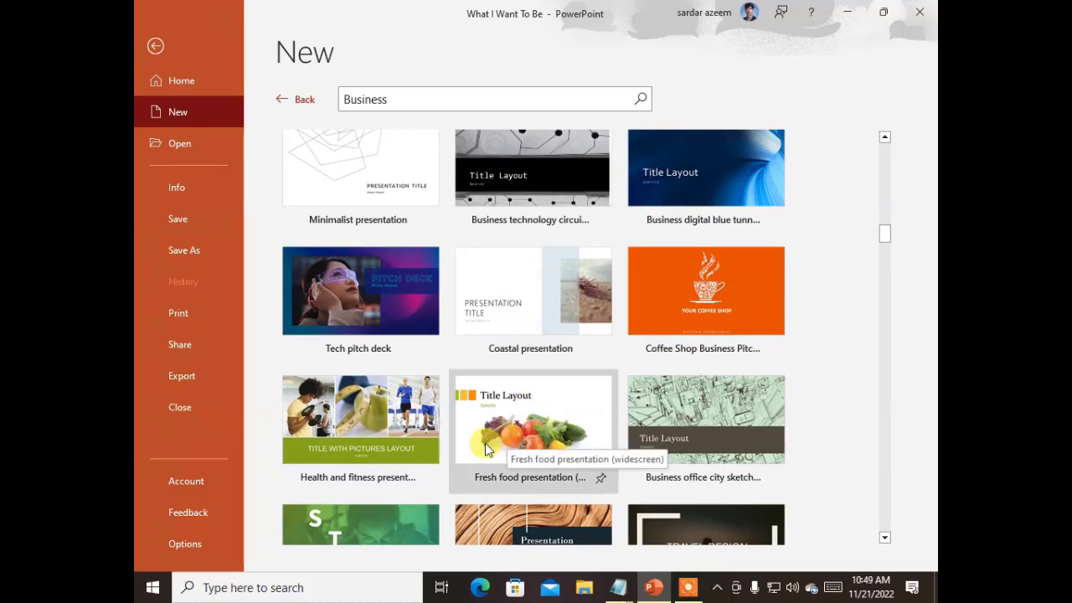
{"action": "scroll", "coordinate": [485, 443], "scroll_direction": "down", "scroll_amount": 5}
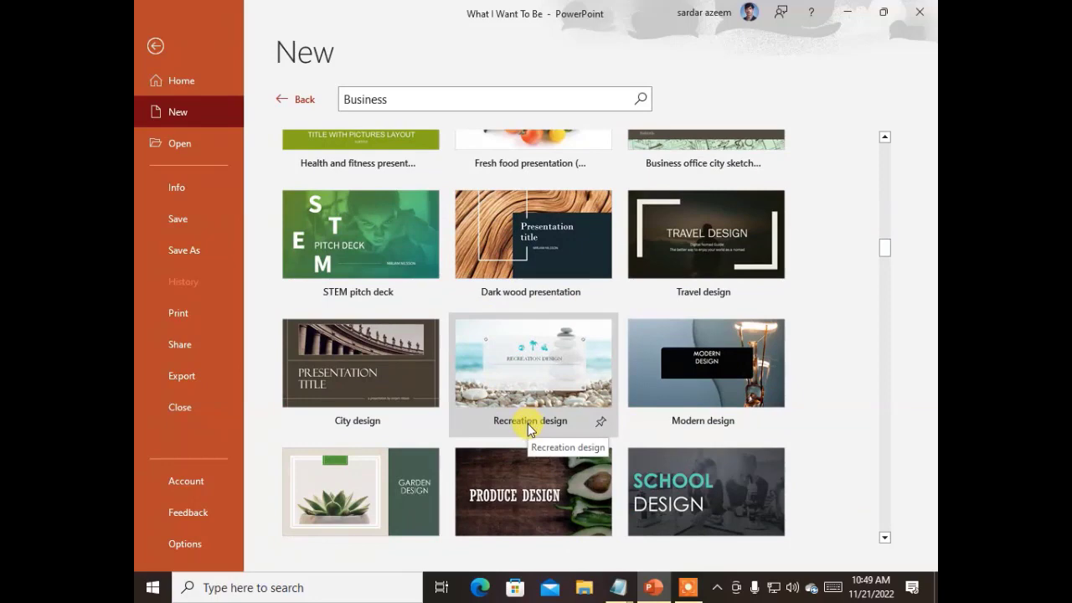
{"action": "scroll", "coordinate": [529, 429], "scroll_direction": "up", "scroll_amount": 10}
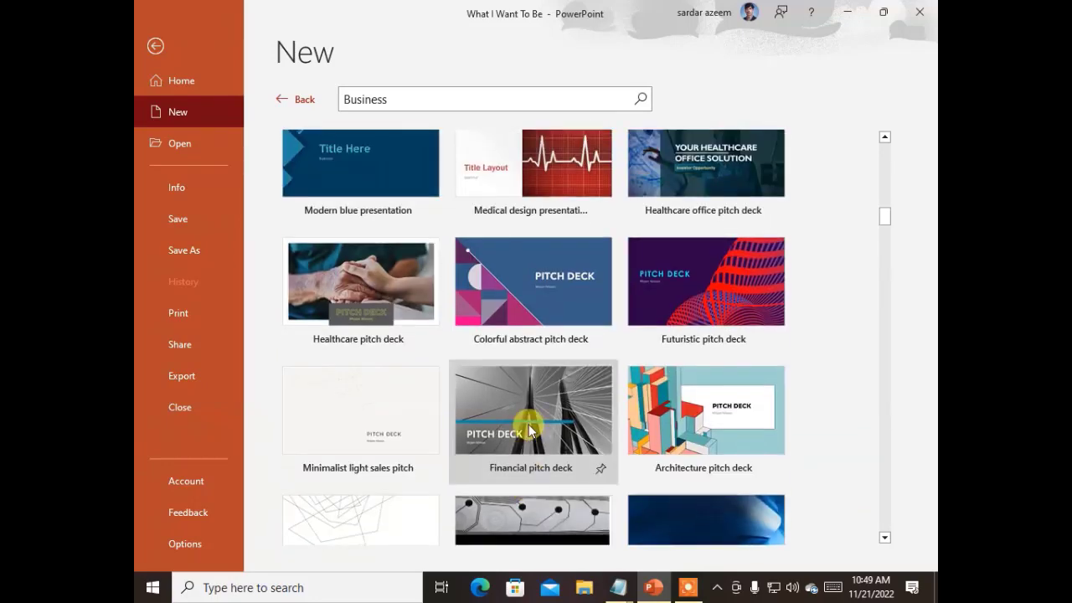
{"action": "scroll", "coordinate": [529, 430], "scroll_direction": "up", "scroll_amount": 6}
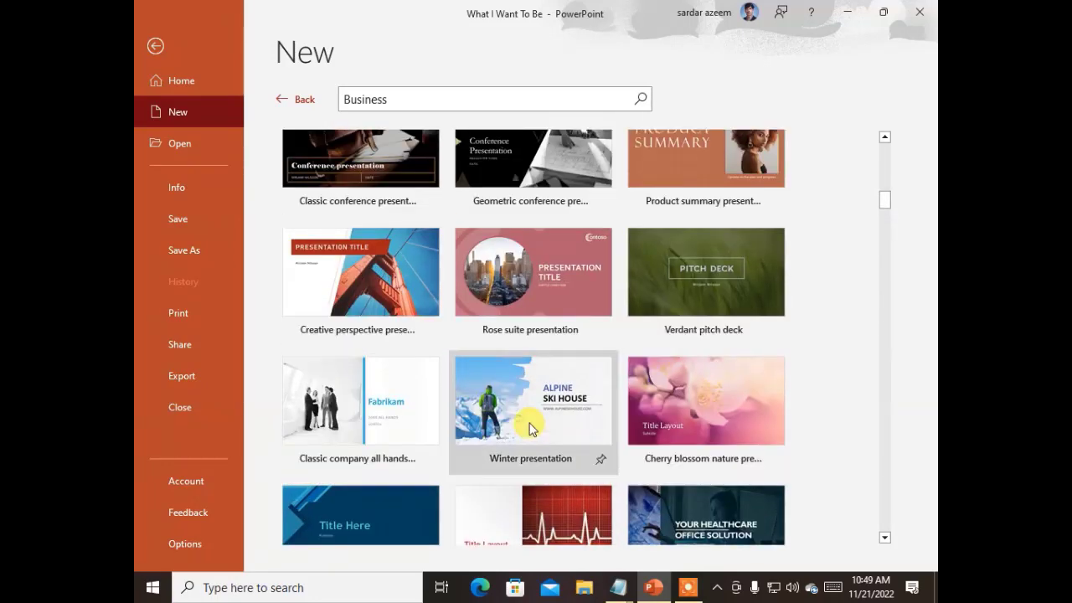
{"action": "scroll", "coordinate": [427, 205], "scroll_direction": "up", "scroll_amount": 2}
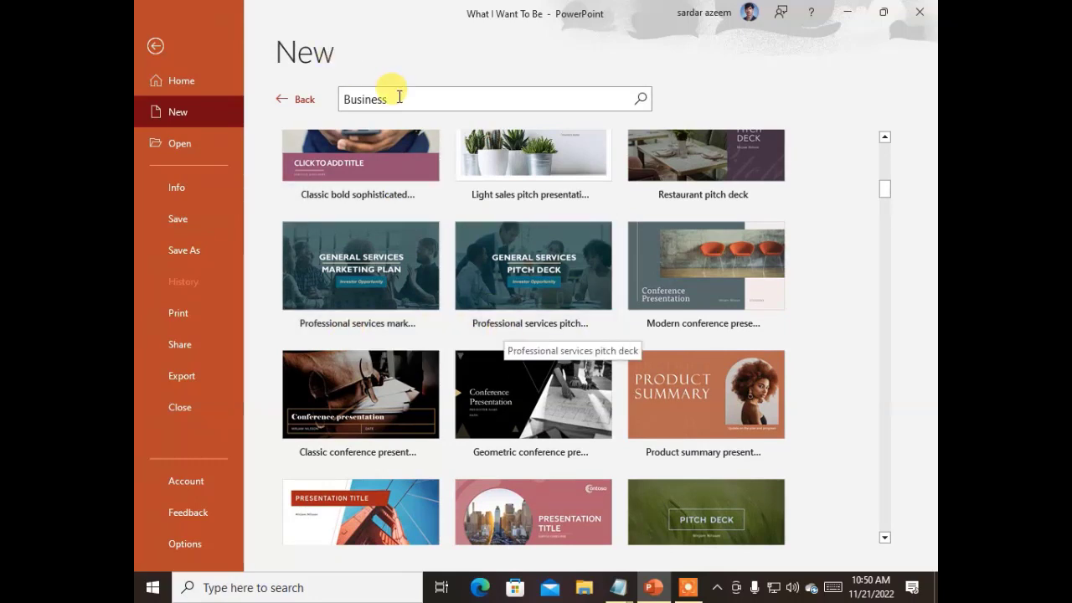
- Replace the Business template search with "education" and run the search
{"action": "left_click", "coordinate": [345, 98]}
{"action": "double_click", "coordinate": [383, 90]}
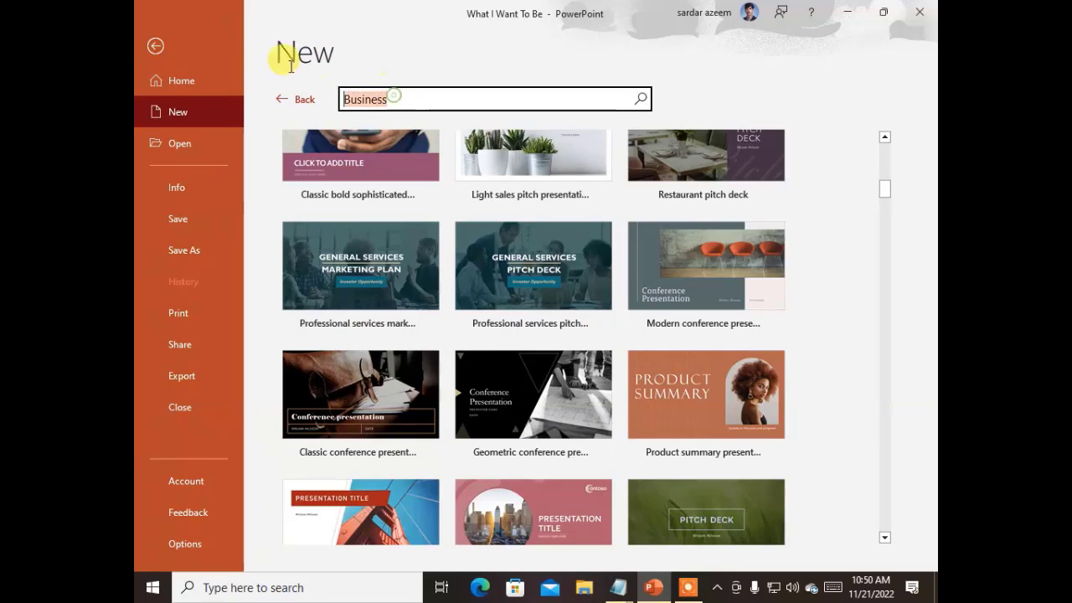
{"action": "type", "text": "educa"}
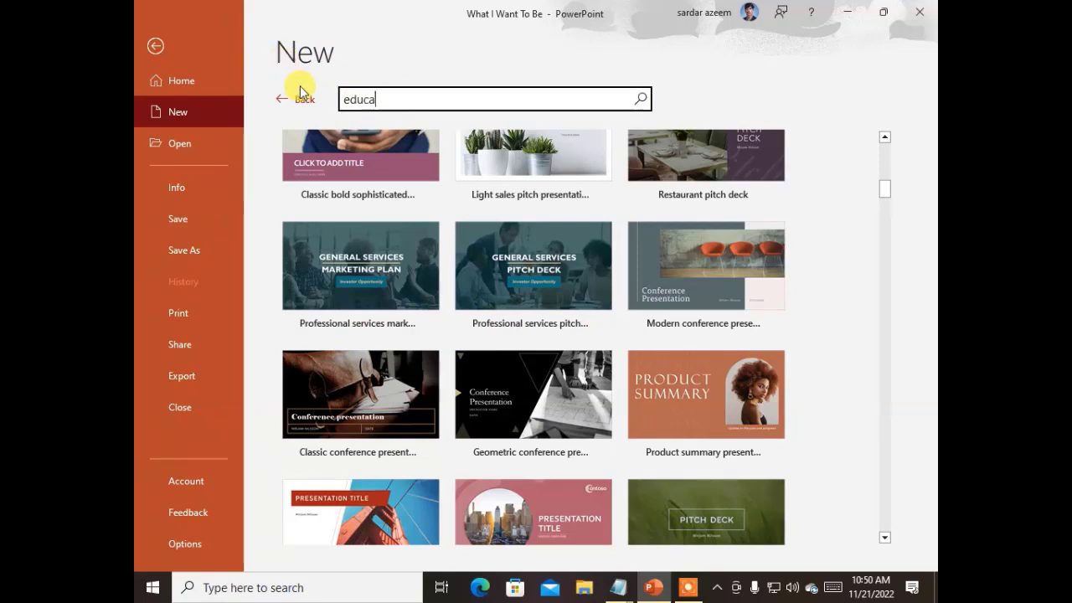
{"action": "type", "text": "tion"}
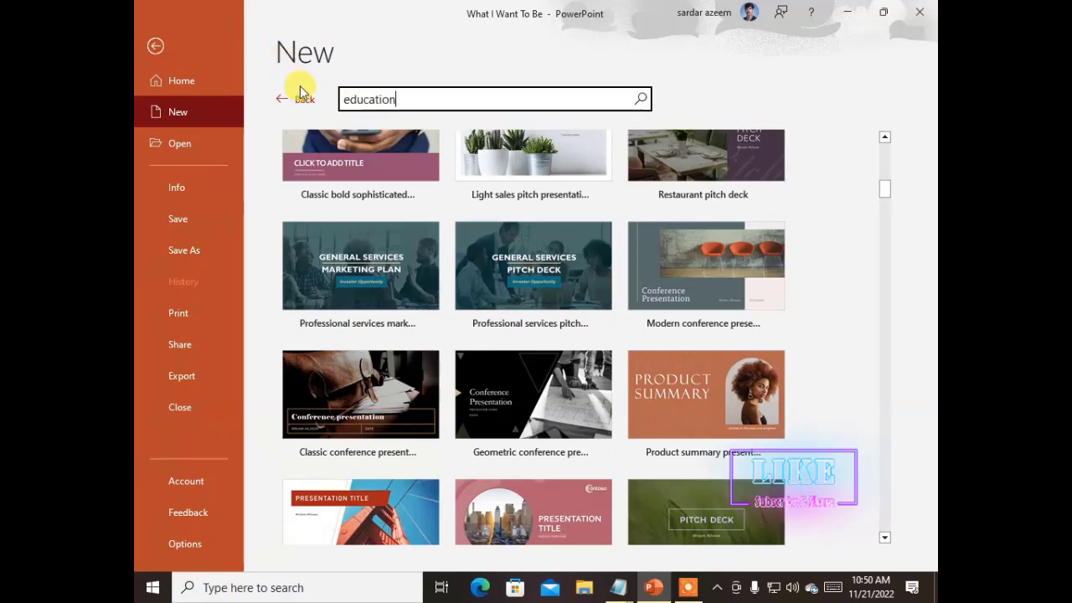
{"action": "key", "text": "Return"}
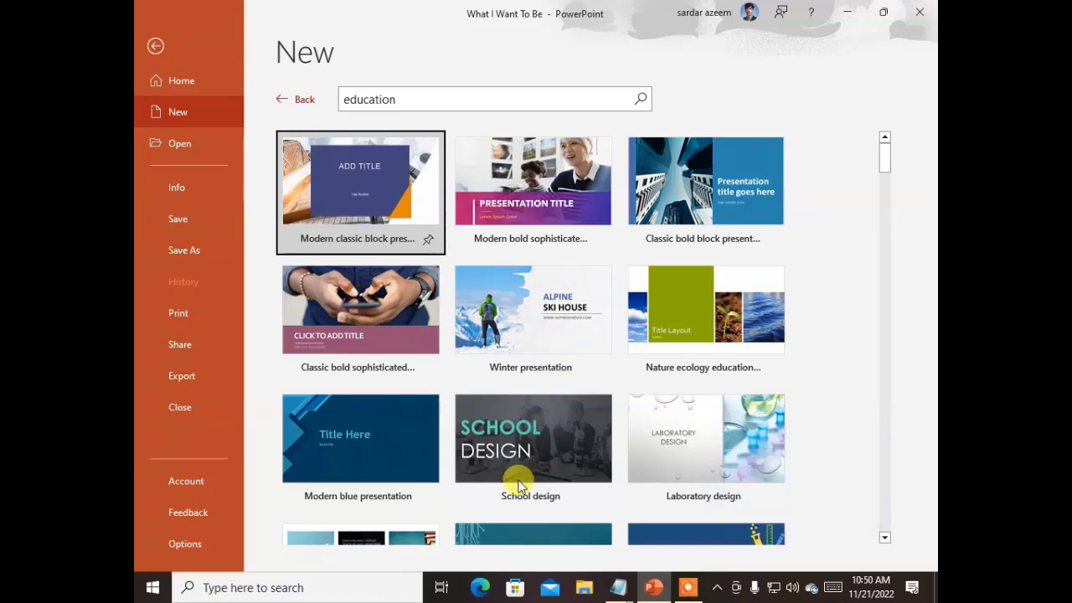
- Create a new presentation from the School design template and select its first slide
{"action": "scroll", "coordinate": [519, 486], "scroll_direction": "down", "scroll_amount": 2}
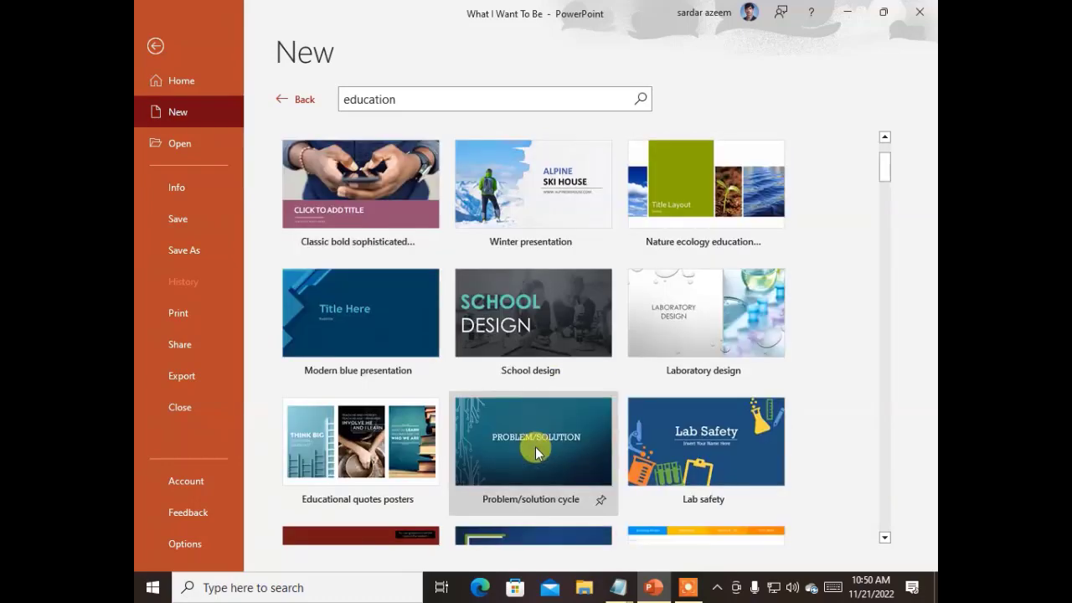
{"action": "left_click", "coordinate": [519, 326]}
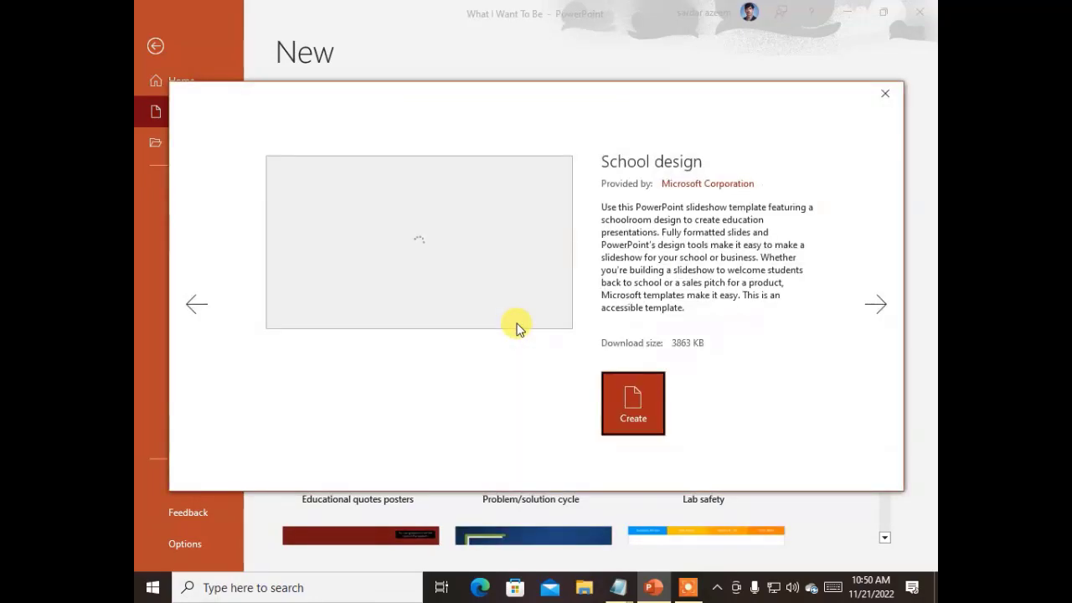
{"action": "left_click", "coordinate": [634, 415]}
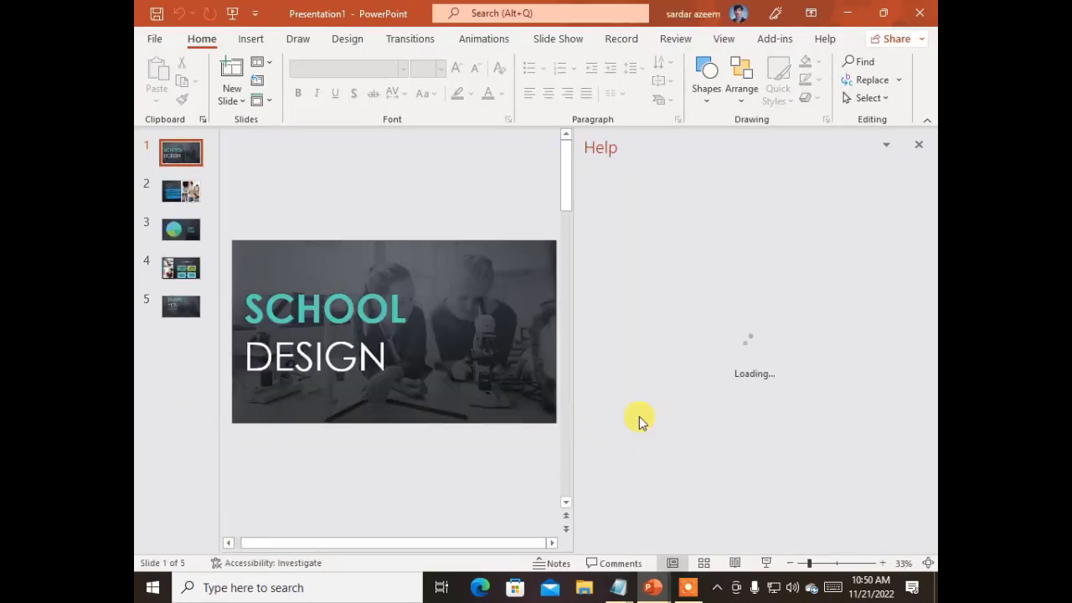
{"action": "left_click", "coordinate": [188, 154]}
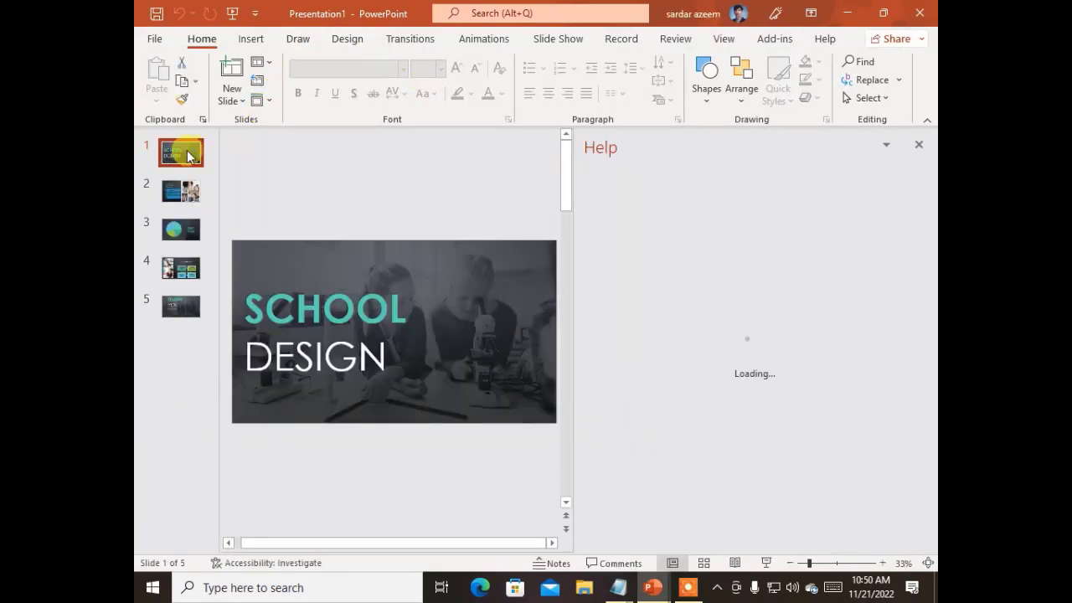